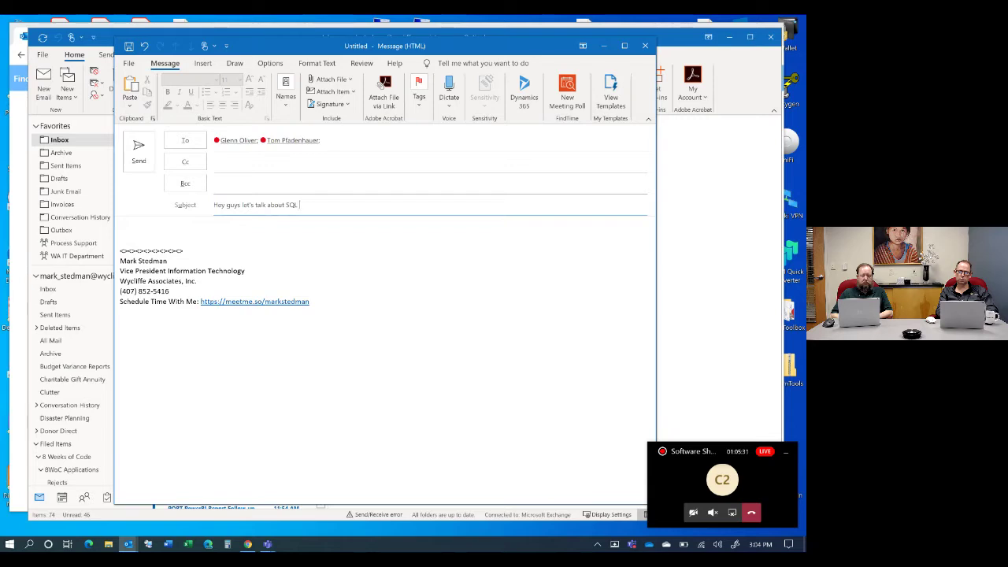
Step: Complete the message subject as "Hey guys let's talk about SQL Server" and start a new FindTime meeting poll in a widened message window
type("Server")
left_click(134, 230)
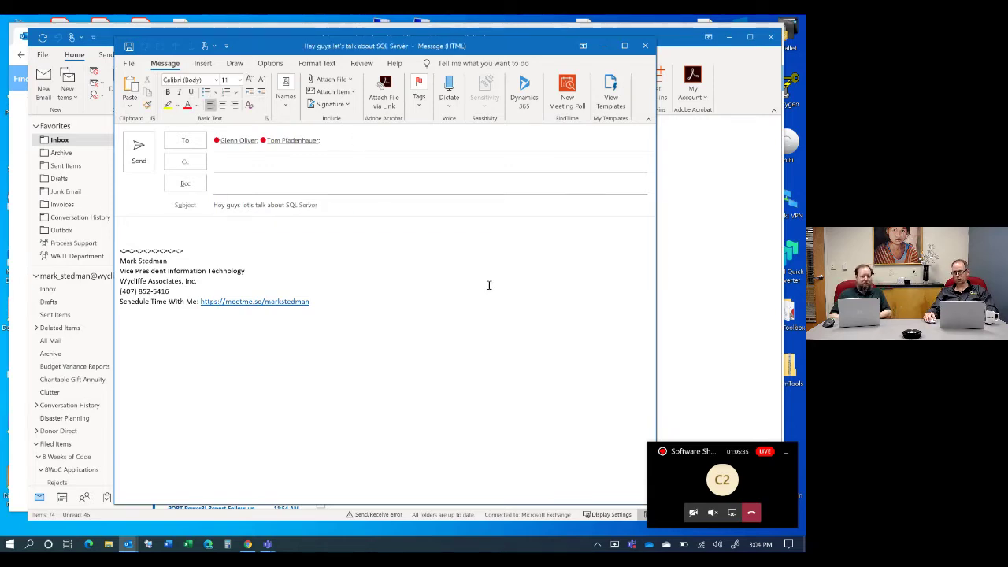
left_click(573, 96)
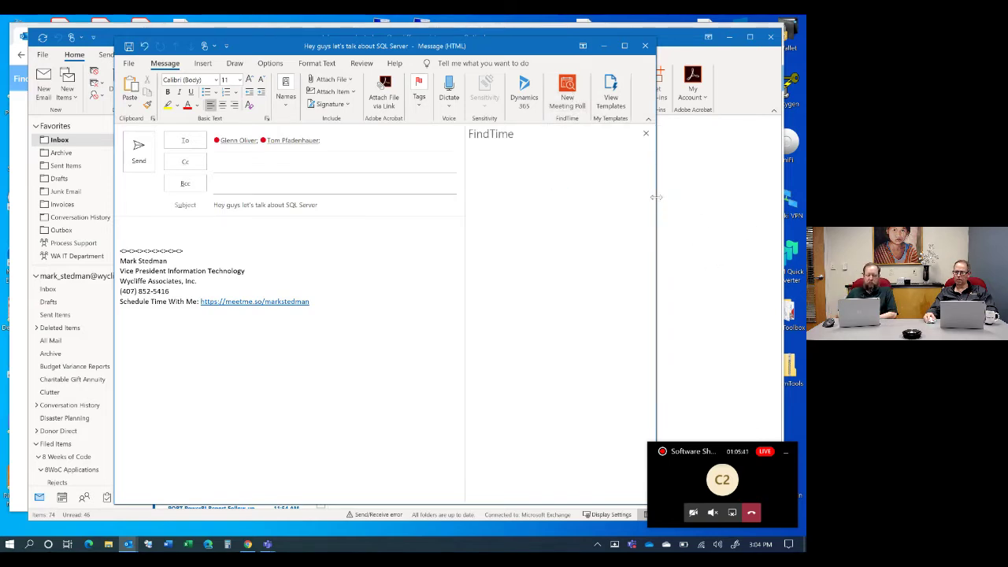
left_click_drag(656, 198, 679, 259)
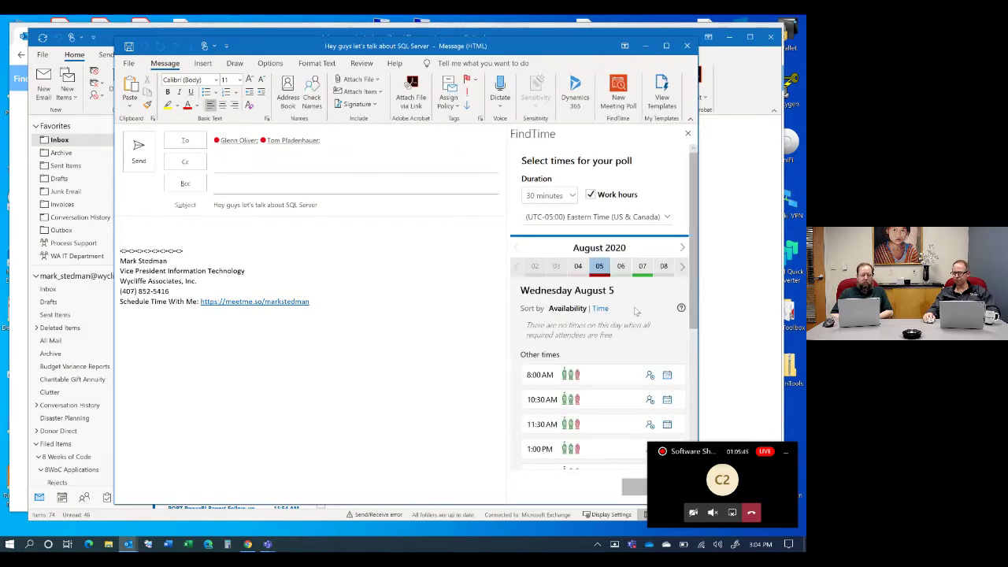
Step: Compare attendee availability on Wednesday August 5 and Thursday August 6, and choose 11:30 AM and 4:30 PM on August 6 as poll times
scroll(634, 310, "down", 1)
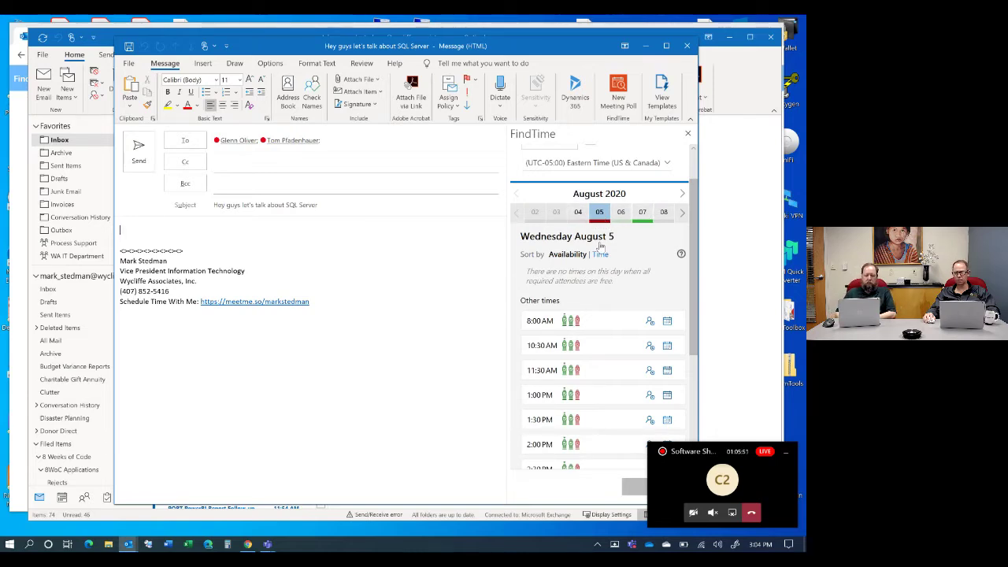
scroll(602, 270, "down", 1)
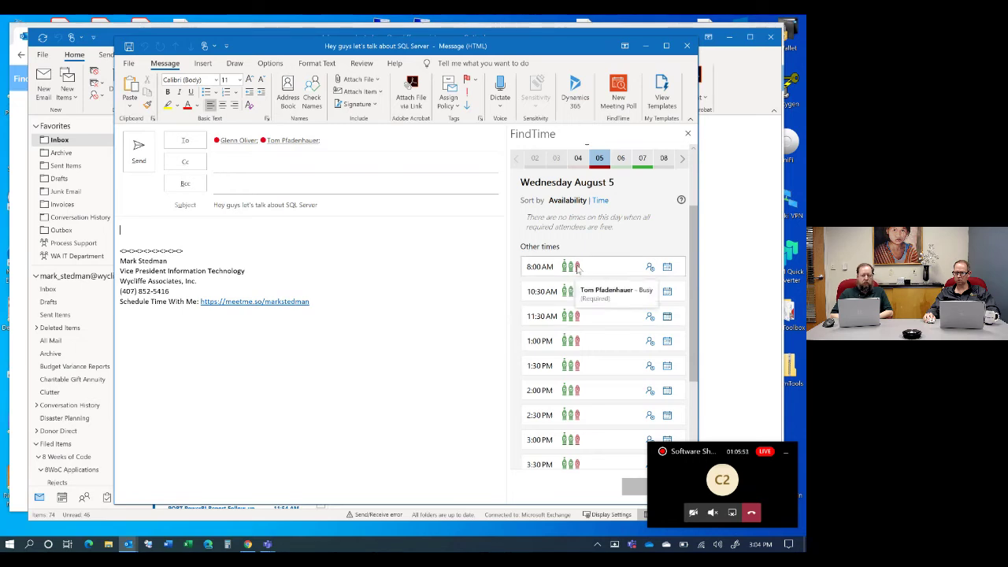
scroll(579, 310, "down", 1)
scroll(577, 307, "down", 4)
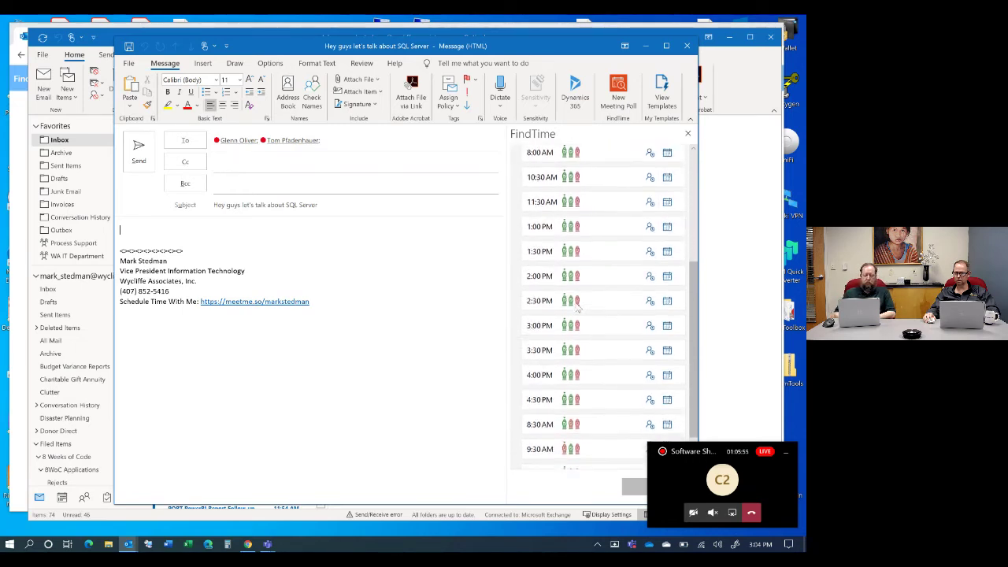
scroll(577, 308, "up", 6)
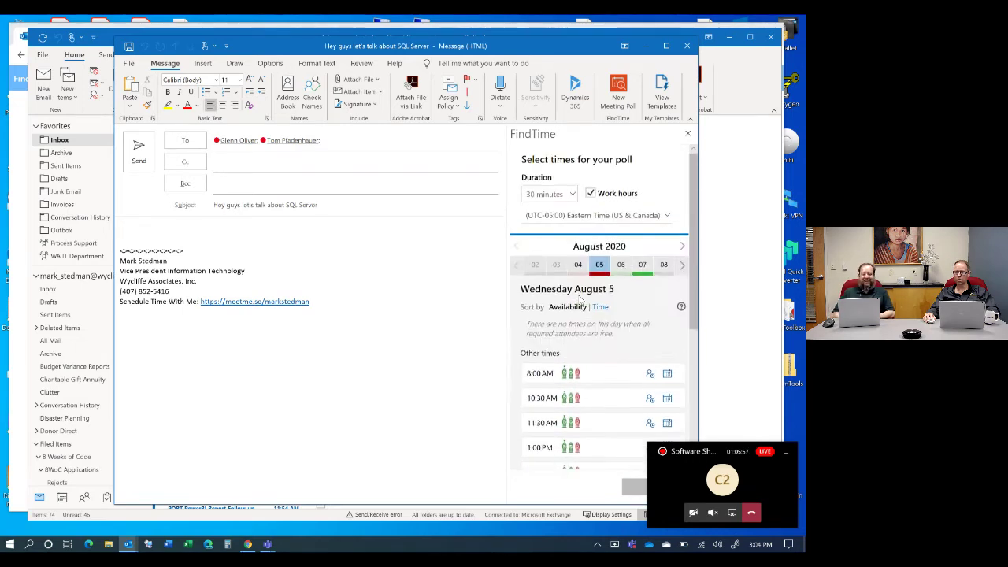
left_click(621, 267)
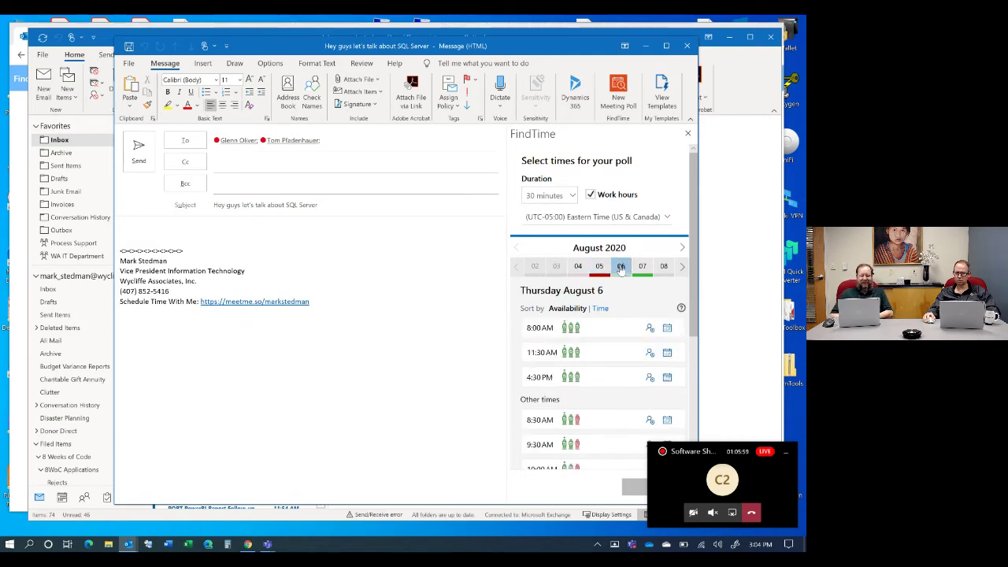
scroll(630, 303, "down", 2)
scroll(629, 260, "down", 1)
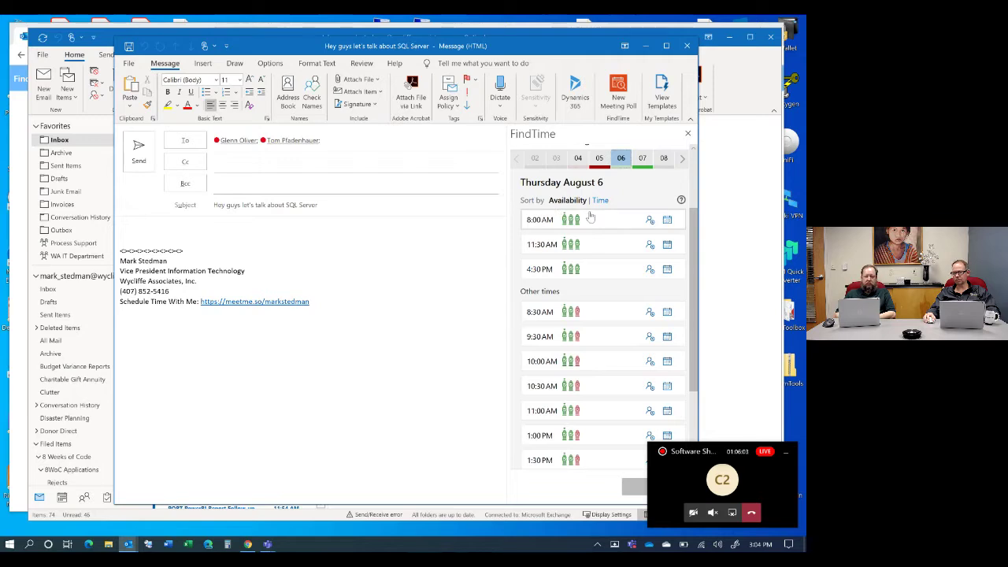
left_click(573, 248)
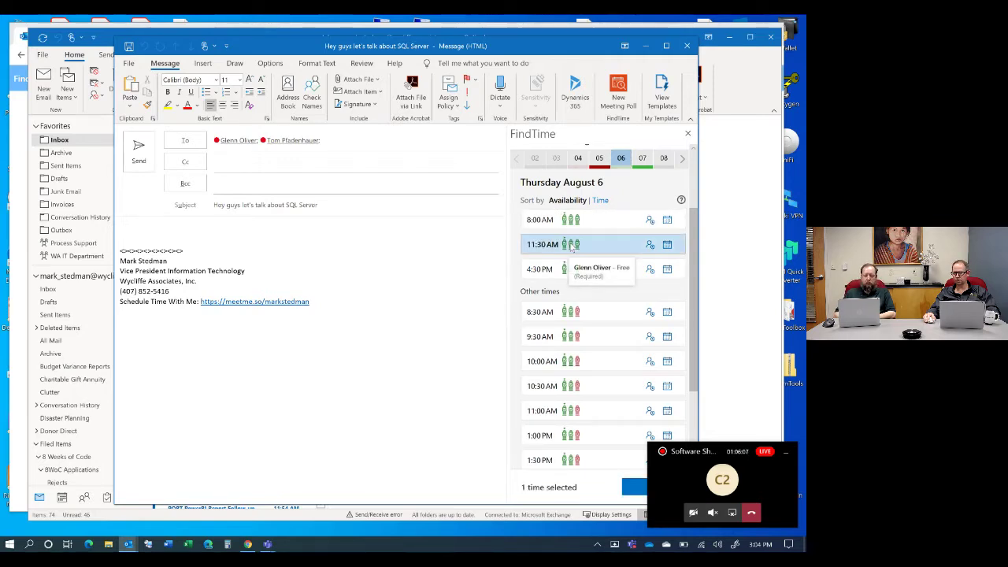
left_click(551, 272)
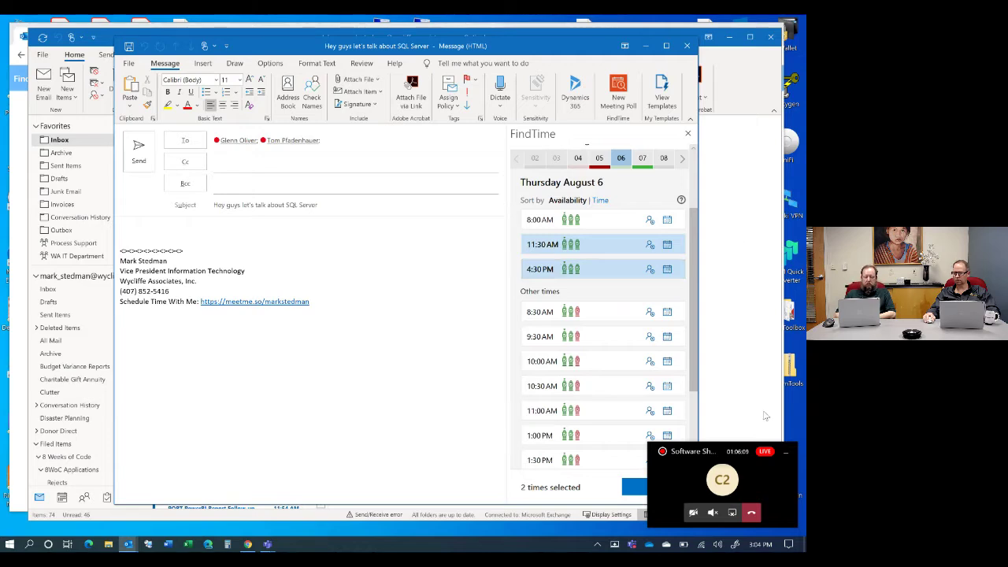
Step: Proceed with the chosen times, keeping the default poll settings, and add the meeting poll to the email
left_click(785, 451)
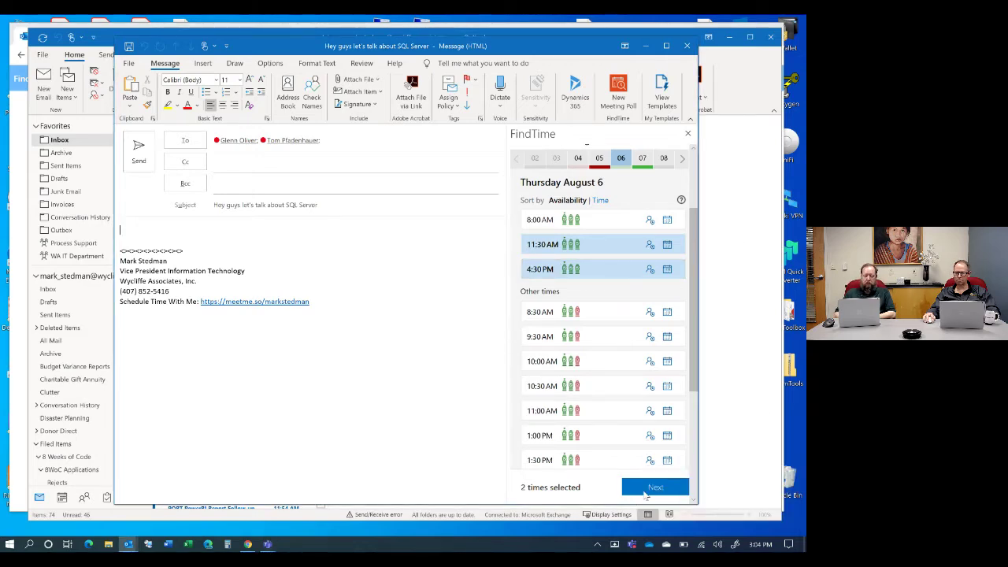
left_click(656, 487)
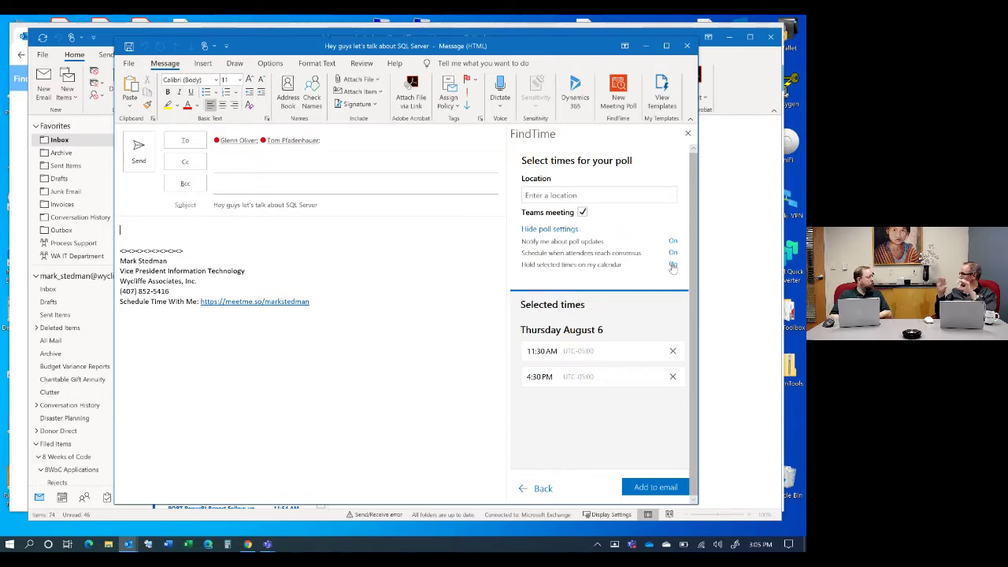
left_click(655, 488)
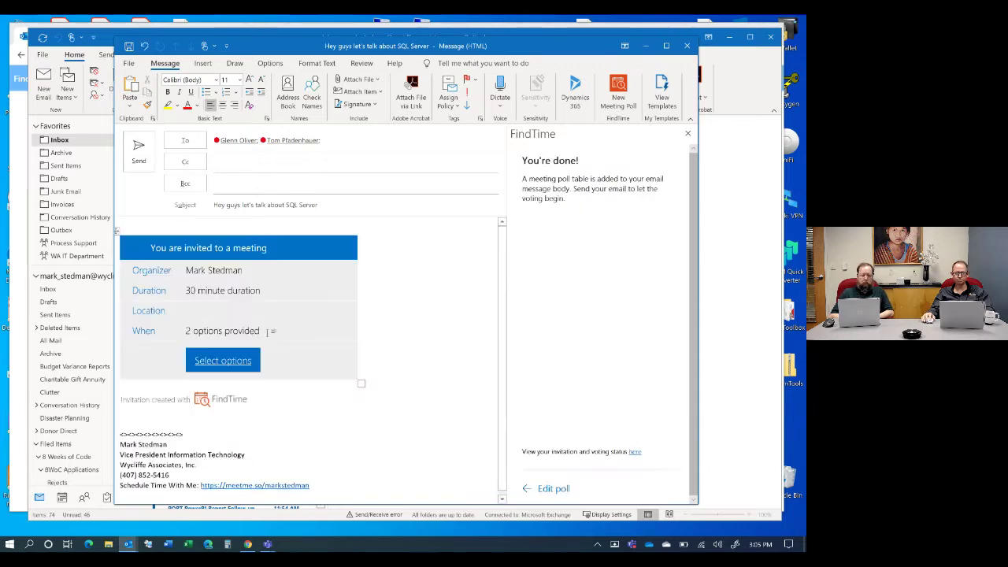
Step: Write "Hey guys, let's connect!" on its own line above the poll invitation and send the email
left_click(165, 223)
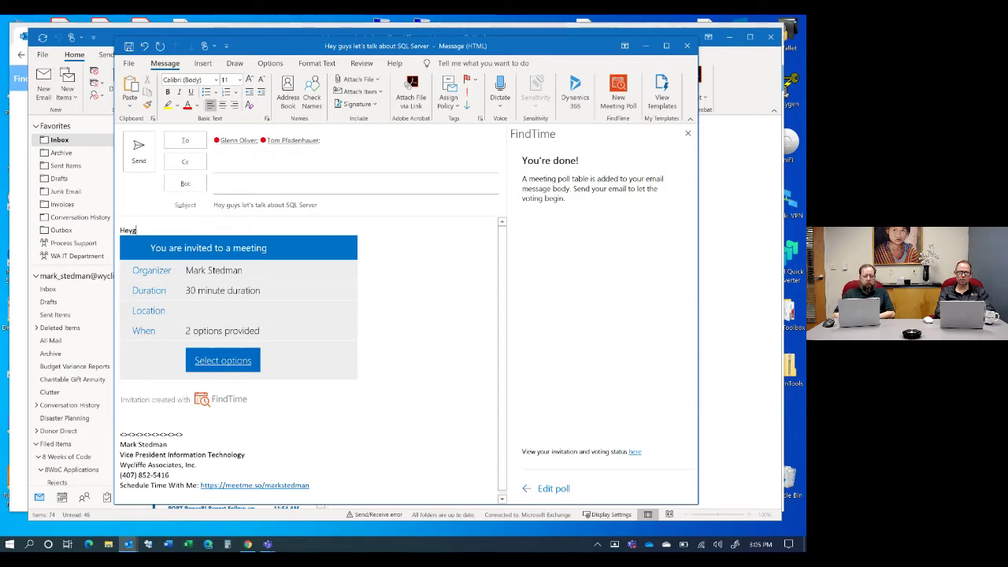
type("Hey guys")
type(", lets coord")
key("BackSpace")
key("BackSpace")
key("BackSpace")
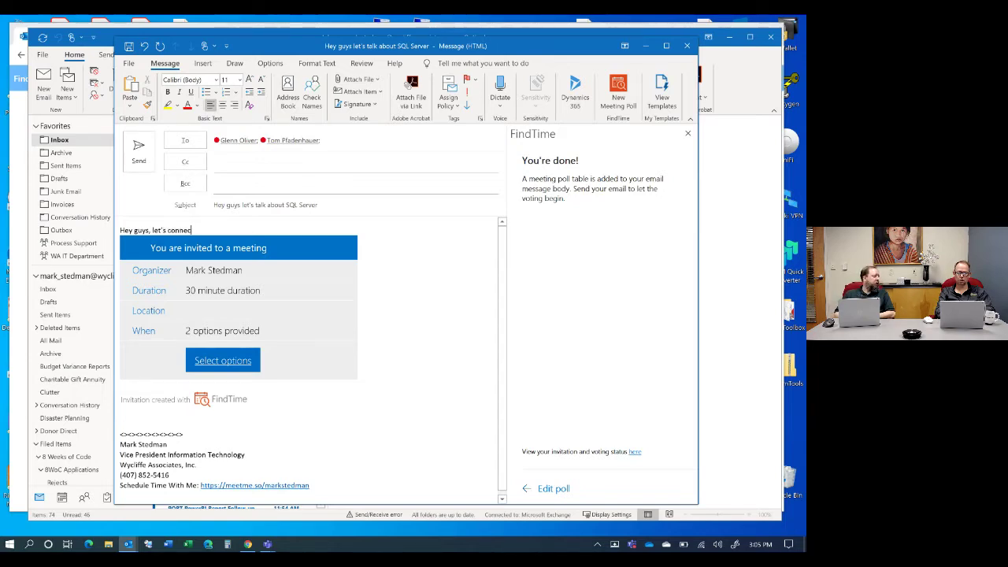
type("nnect!")
key("Return")
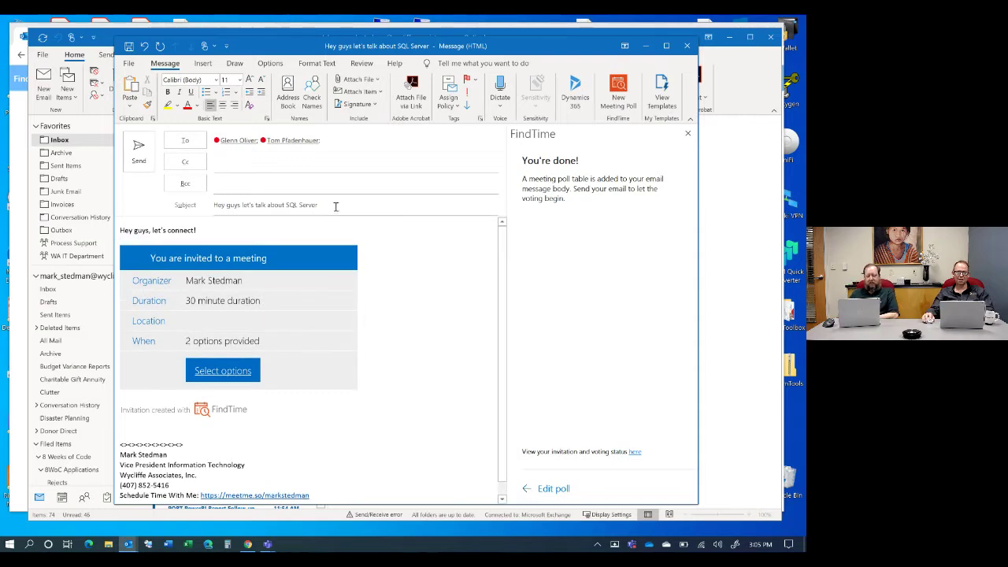
left_click(137, 149)
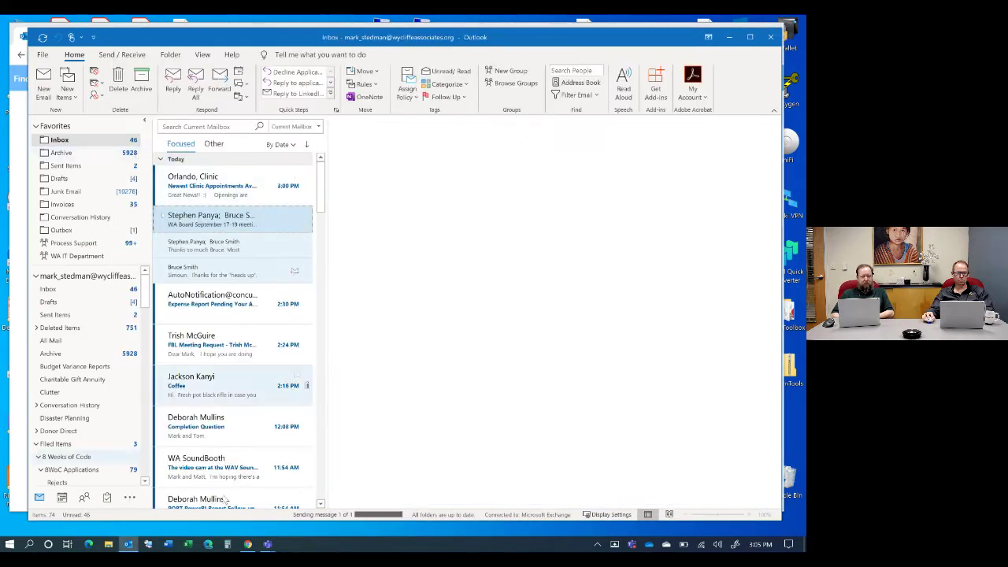
Step: Check the calendar preview for Thursday, August 6, 2020 to see the held meeting times
mouse_move(66, 500)
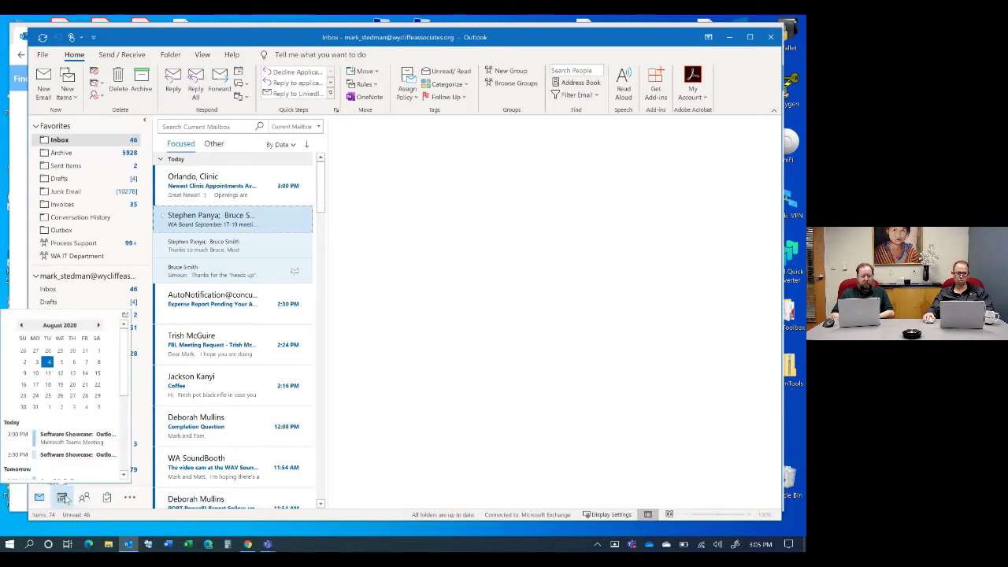
left_click(73, 362)
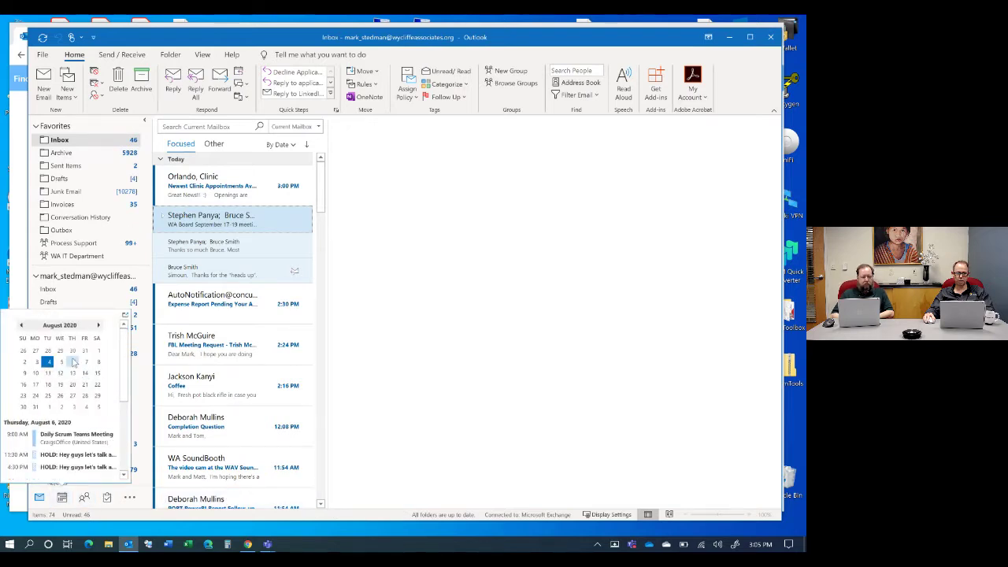
scroll(82, 372, "down", 1)
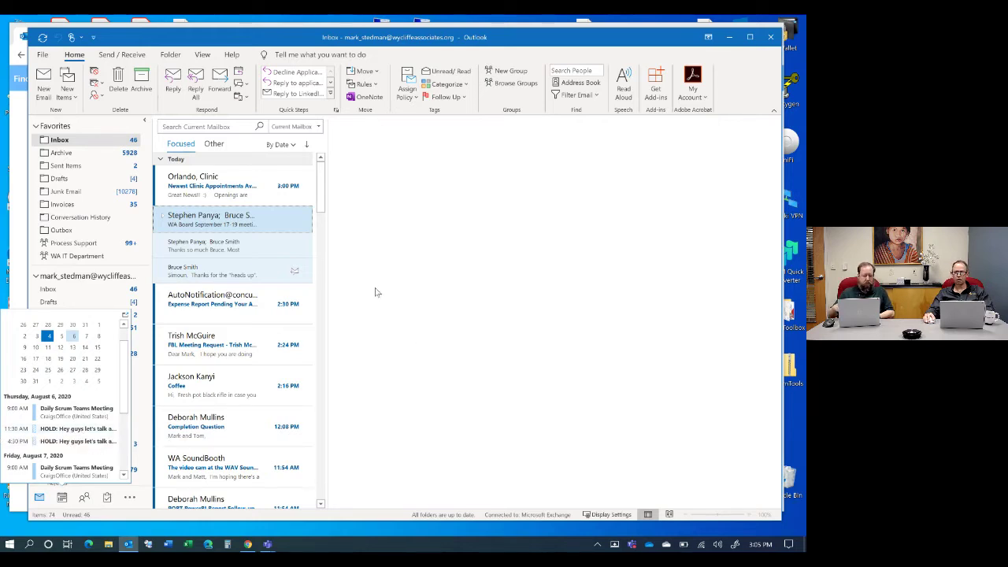
left_click_drag(271, 44, 258, 44)
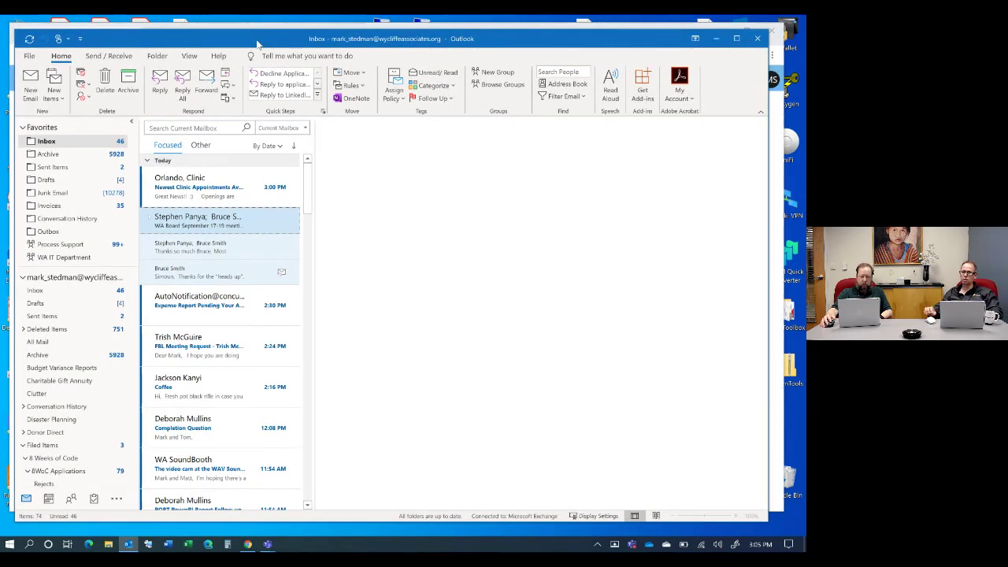
mouse_move(256, 42)
left_mouse_down()
mouse_move(256, 54)
mouse_move(247, 41)
mouse_move(256, 52)
left_mouse_up()
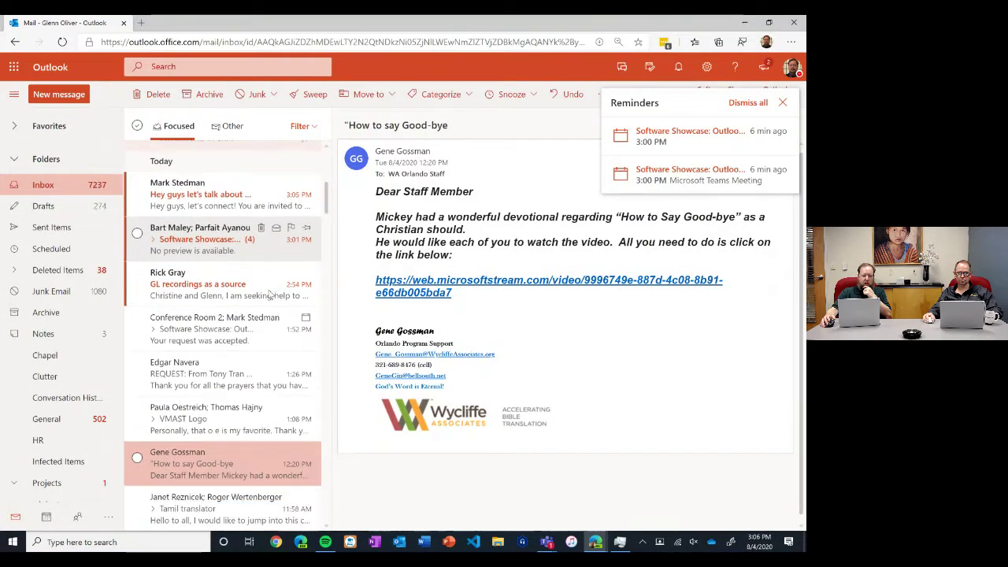
Step: In the attendee's web mailbox, open the SQL Server invitation's voting page and propose 8/6/2020 at 4:00 PM as another time
left_click(219, 199)
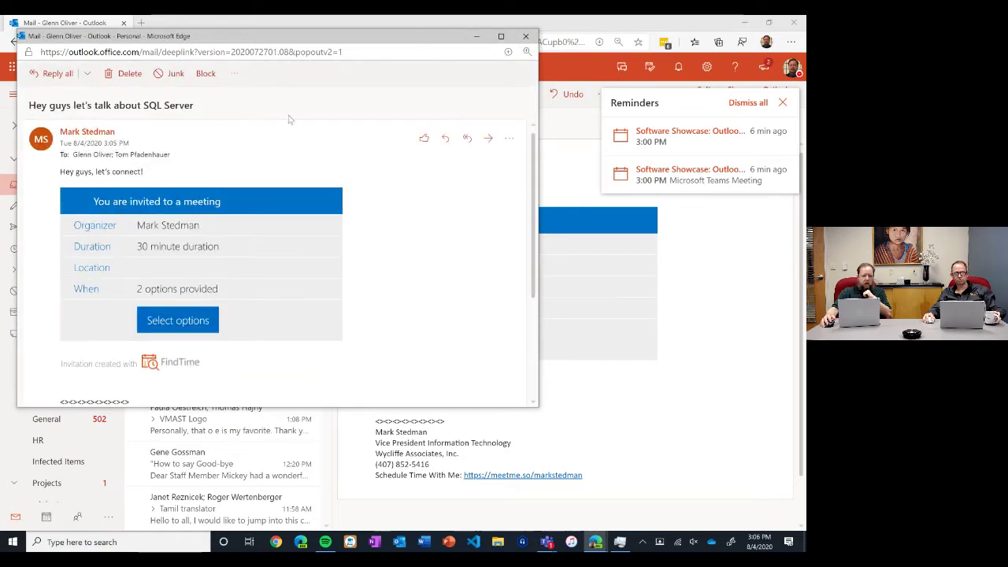
left_click(175, 321)
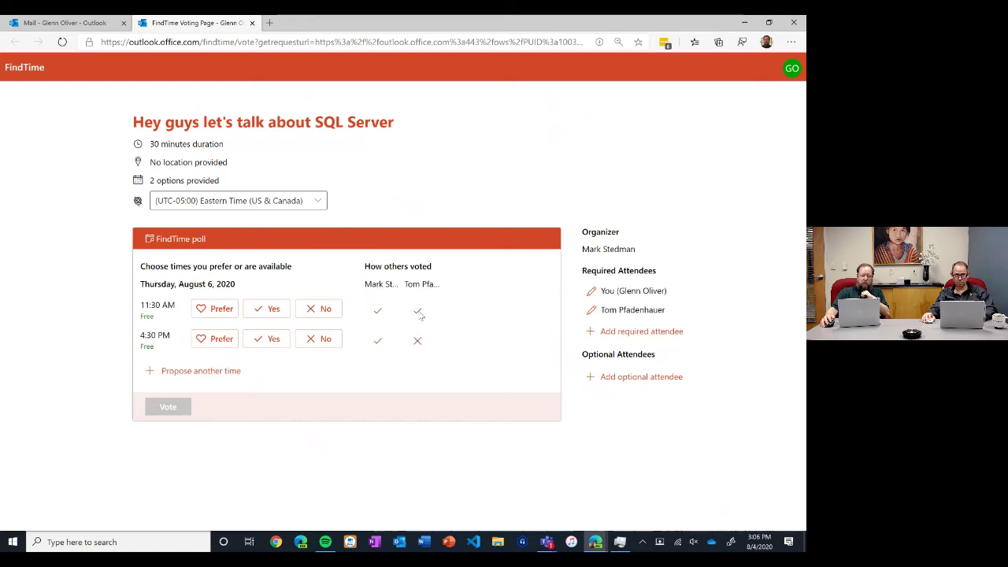
left_click(197, 373)
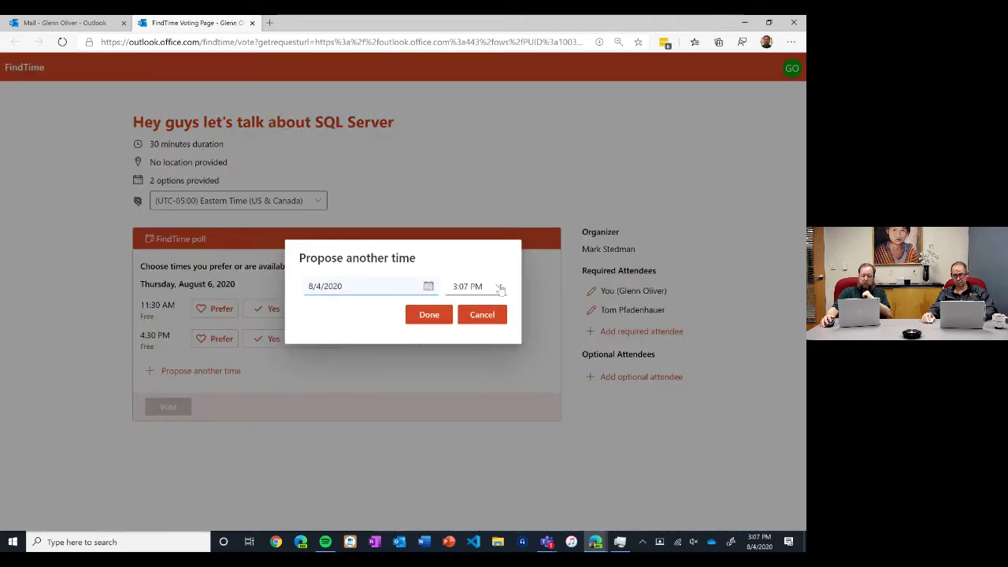
left_click(426, 287)
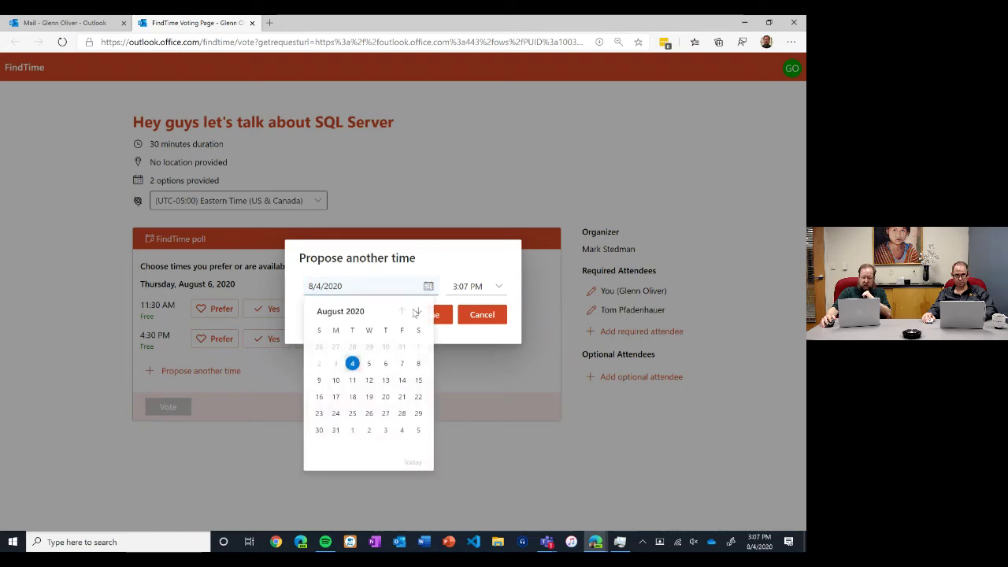
left_click(382, 362)
left_click(498, 288)
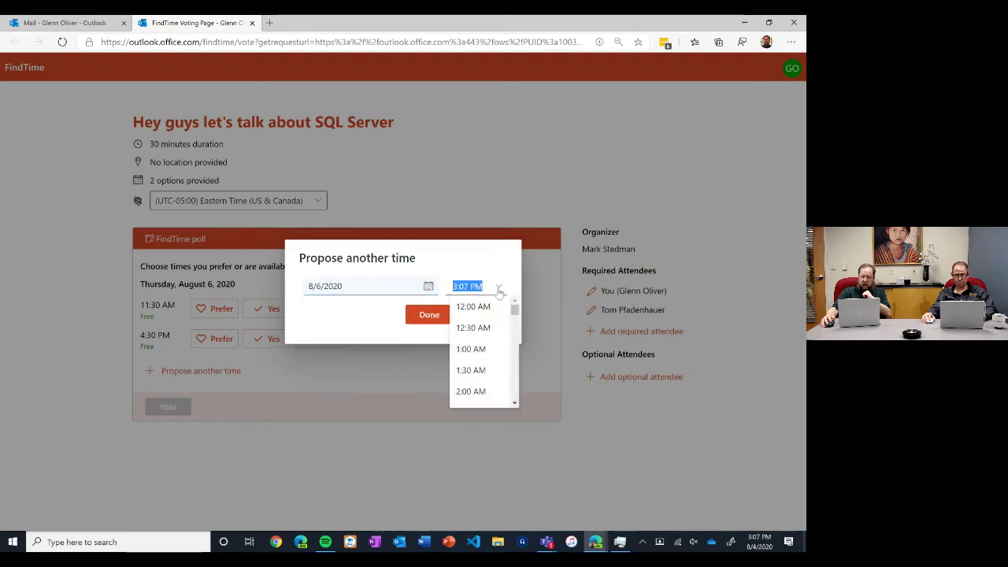
left_click(515, 403)
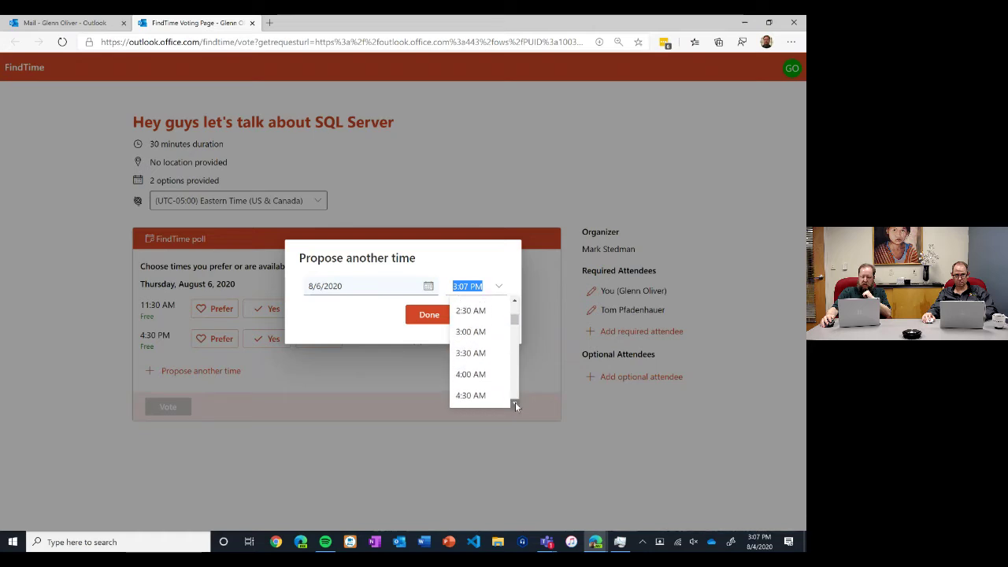
left_click_drag(513, 336, 513, 370)
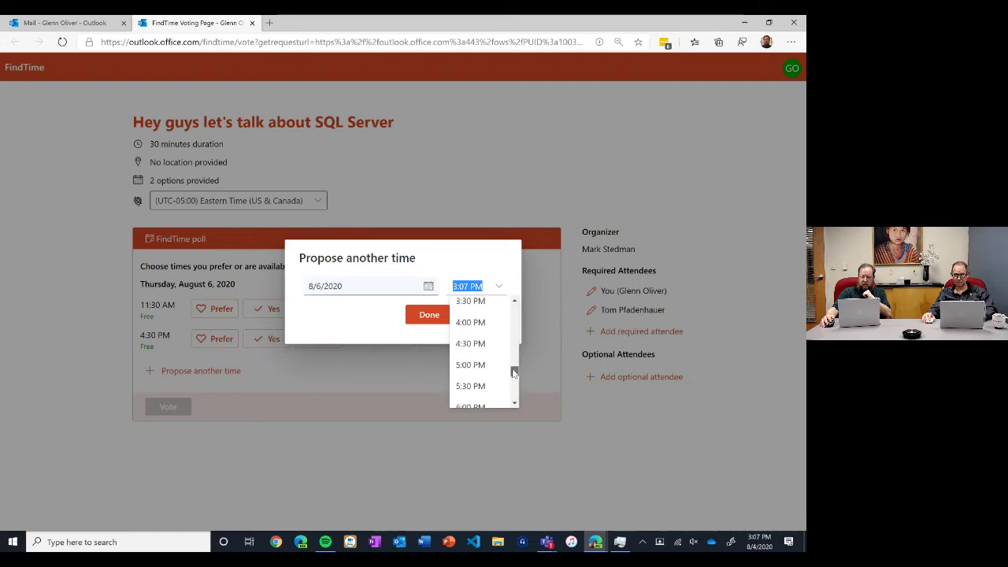
left_click(470, 322)
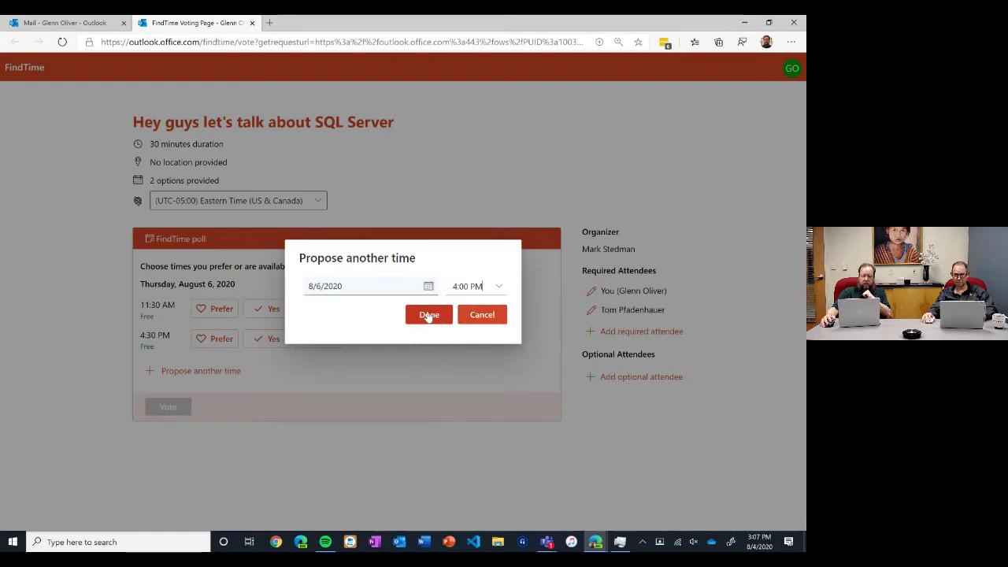
left_click(429, 315)
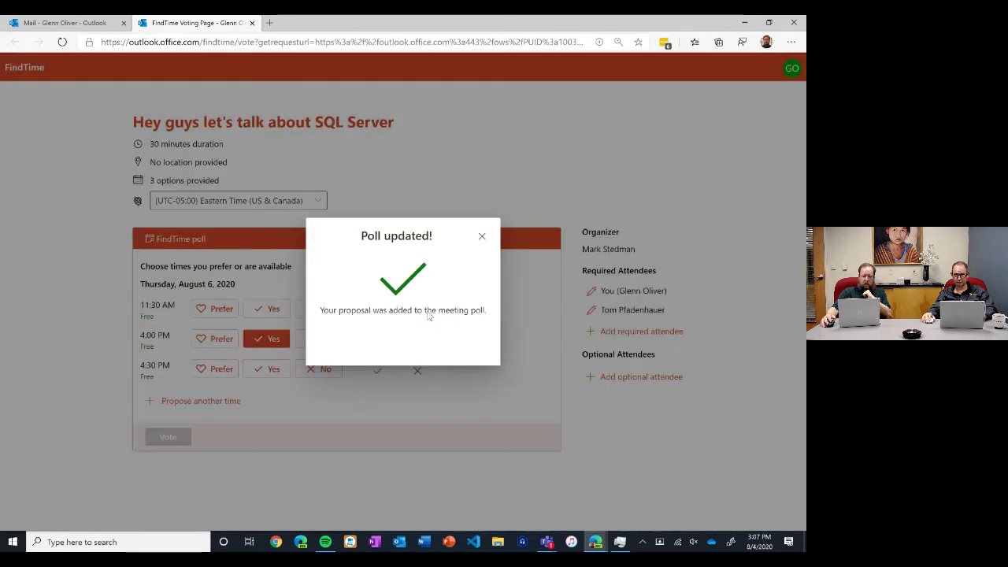
left_click(481, 237)
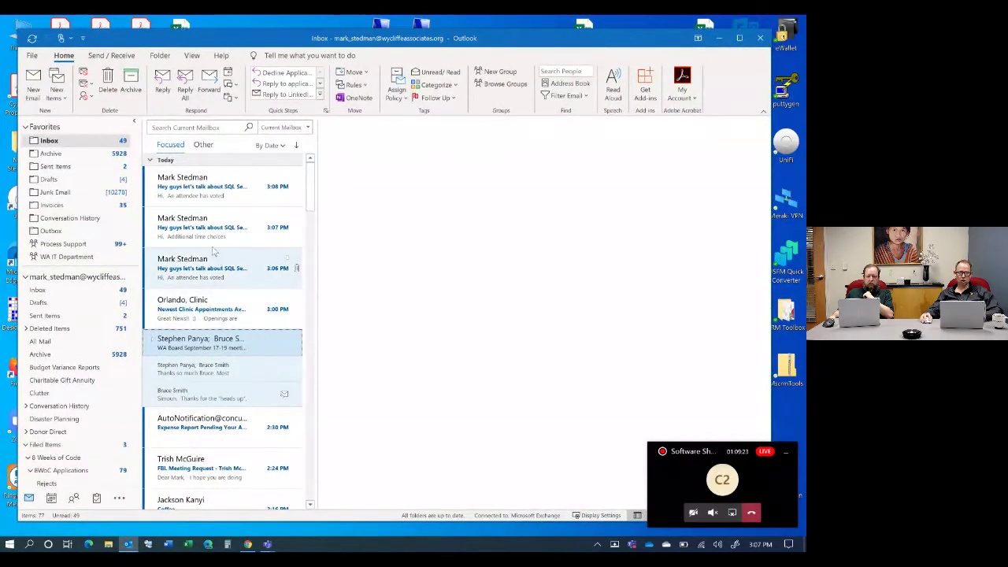
Step: Back in the organizer's desktop Outlook, open the 3:06 PM vote notification and examine the votes for each proposed time
left_click(233, 272)
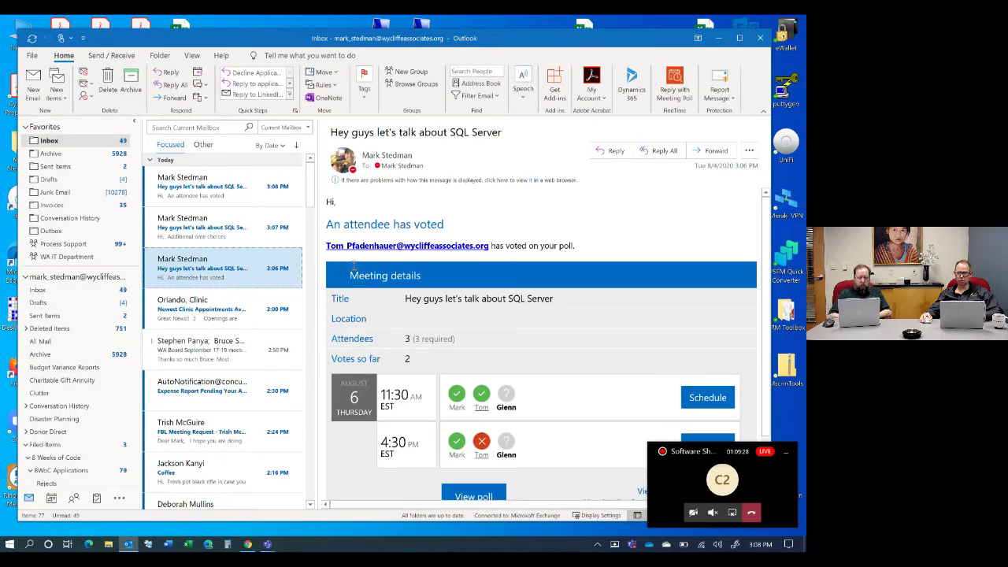
scroll(547, 343, "down", 1)
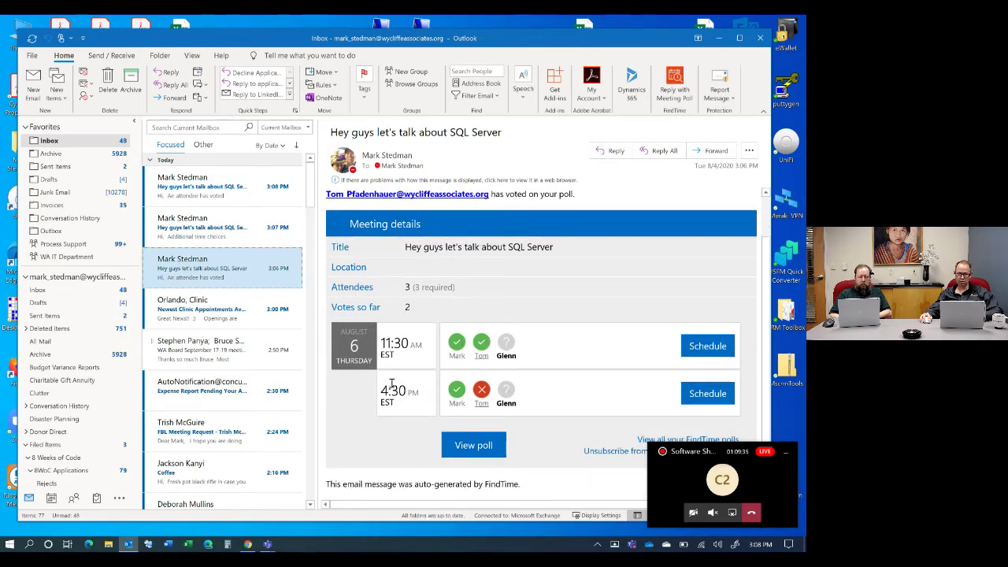
Step: Open the voting page from the 3:07 PM additional time choices email and submit a Yes vote for 4:00 PM
left_click(219, 225)
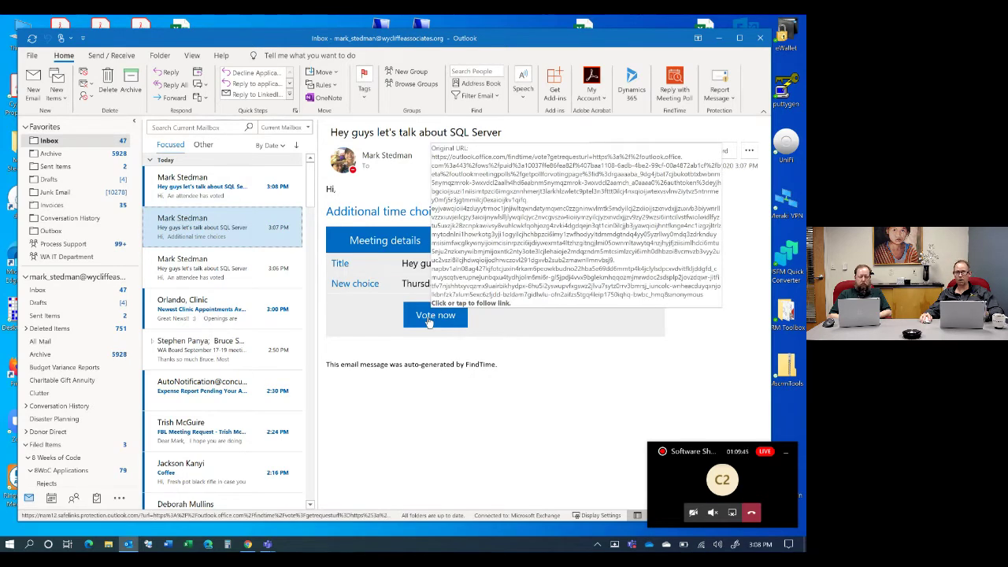
left_click(432, 315)
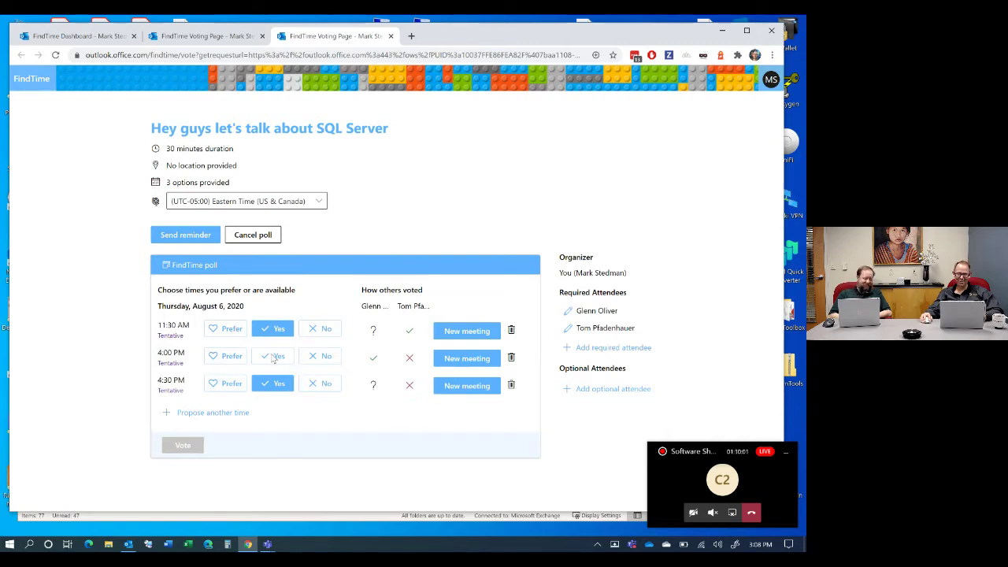
left_click(272, 356)
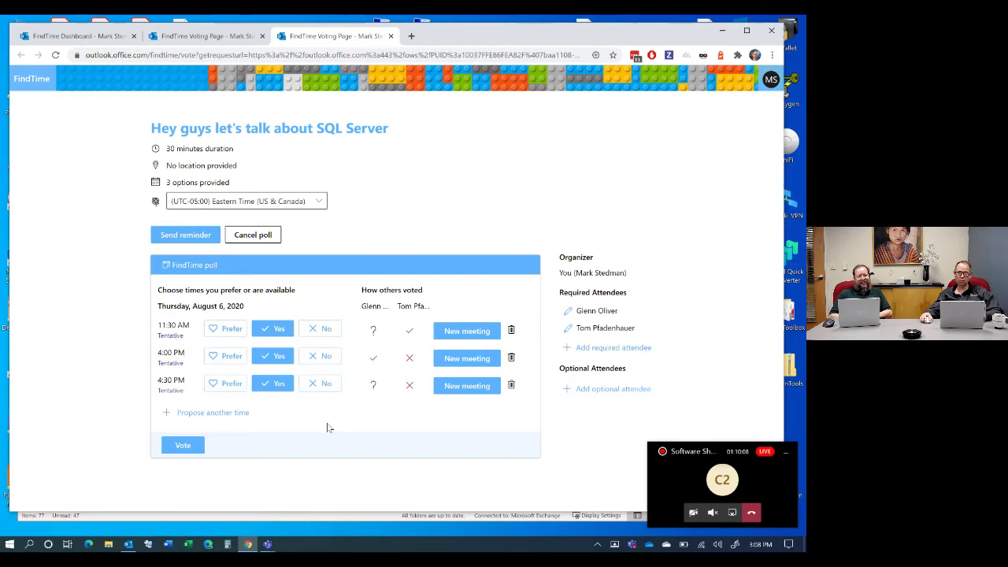
left_click(183, 446)
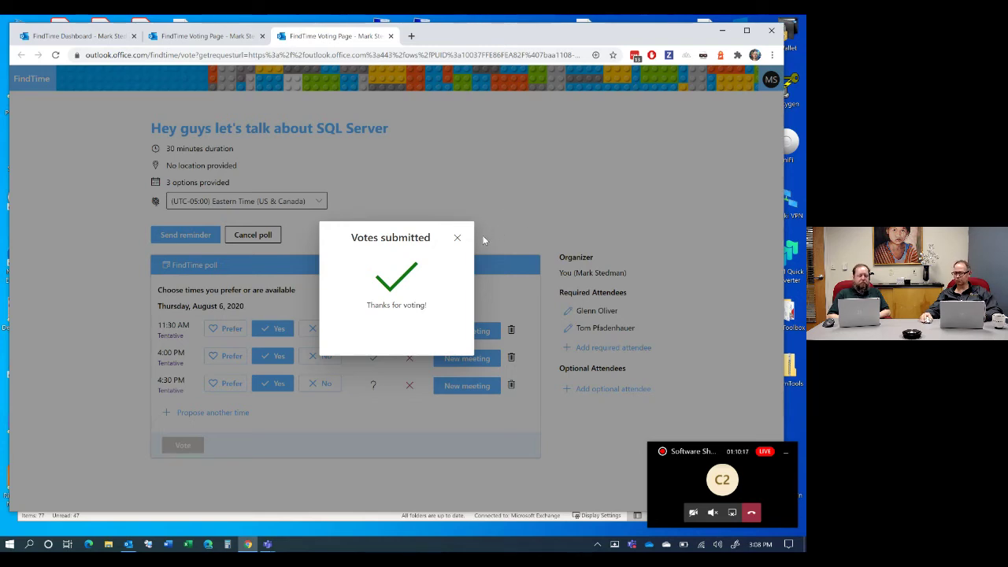
Step: Back in desktop Outlook, open the 3:08 PM vote notification and examine the votes for all three proposed times
key("alt+Tab")
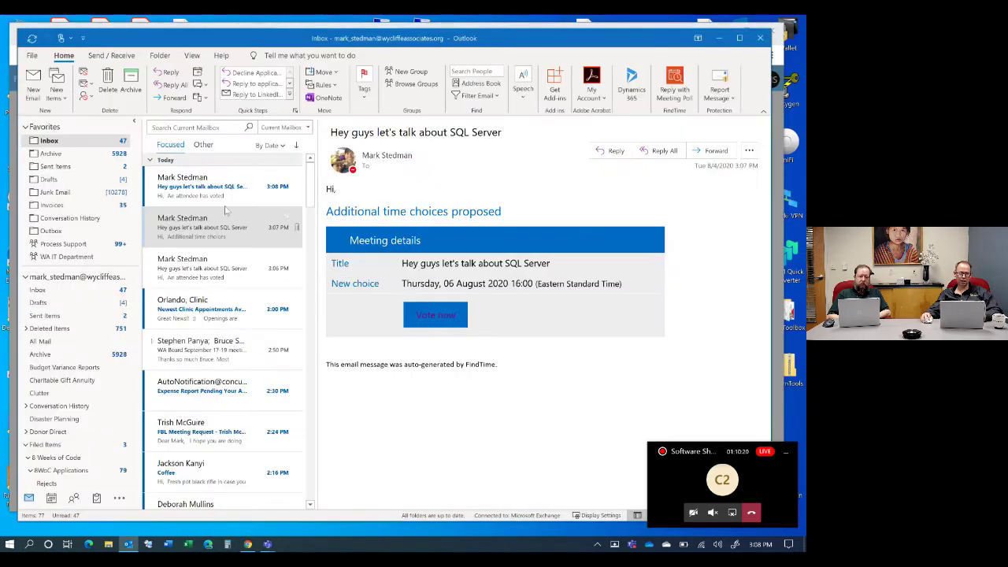
left_click(226, 192)
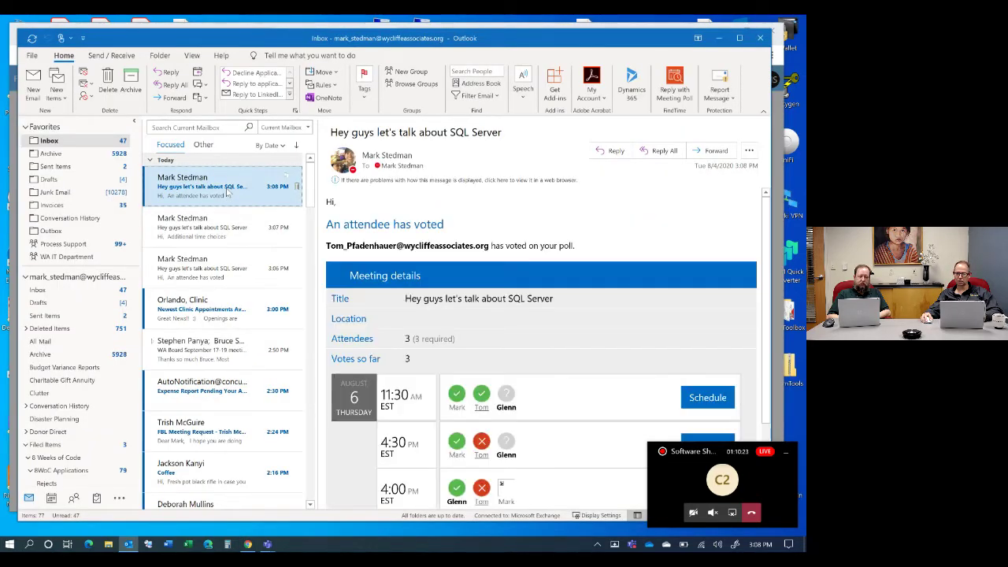
scroll(473, 315, "down", 3)
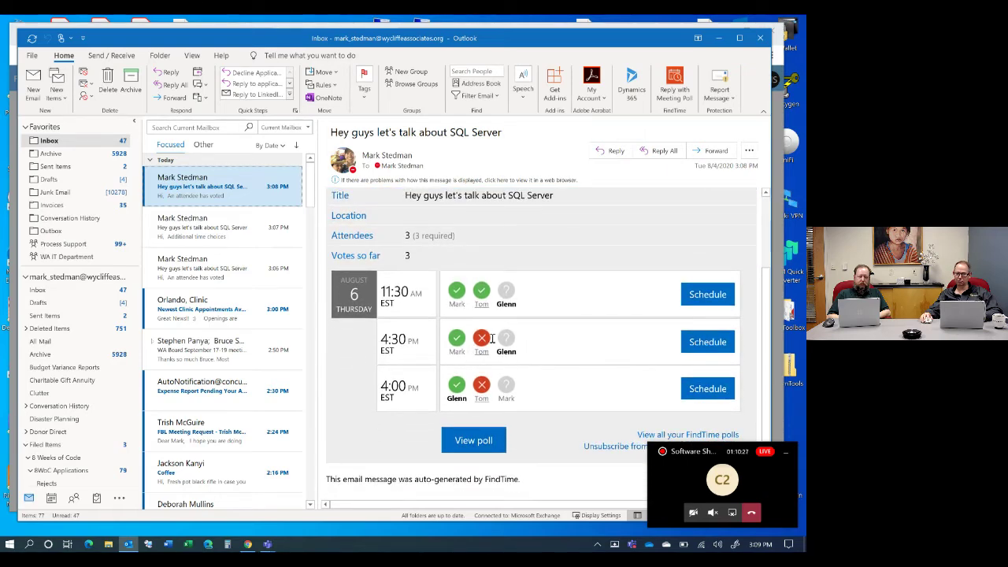
Step: Switch to the FindTime dashboard in the browser, refresh its open polls, and open the SQL Server poll
key("alt+Tab")
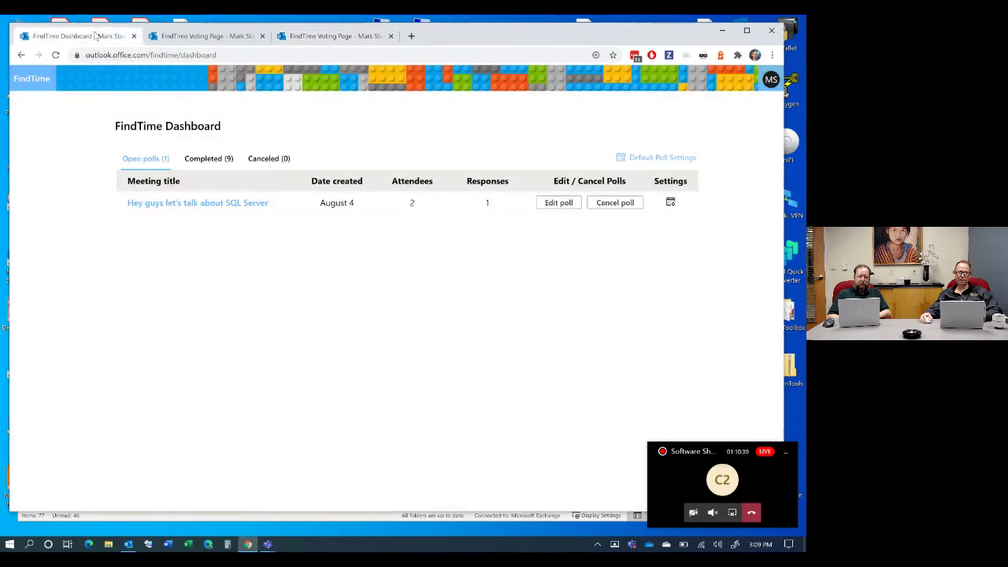
left_click(96, 36)
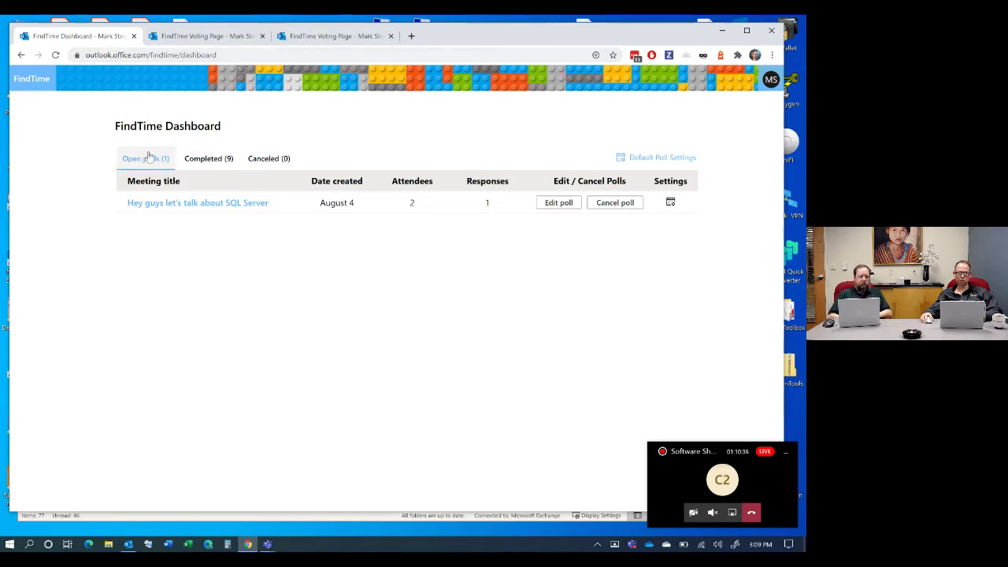
left_click(55, 55)
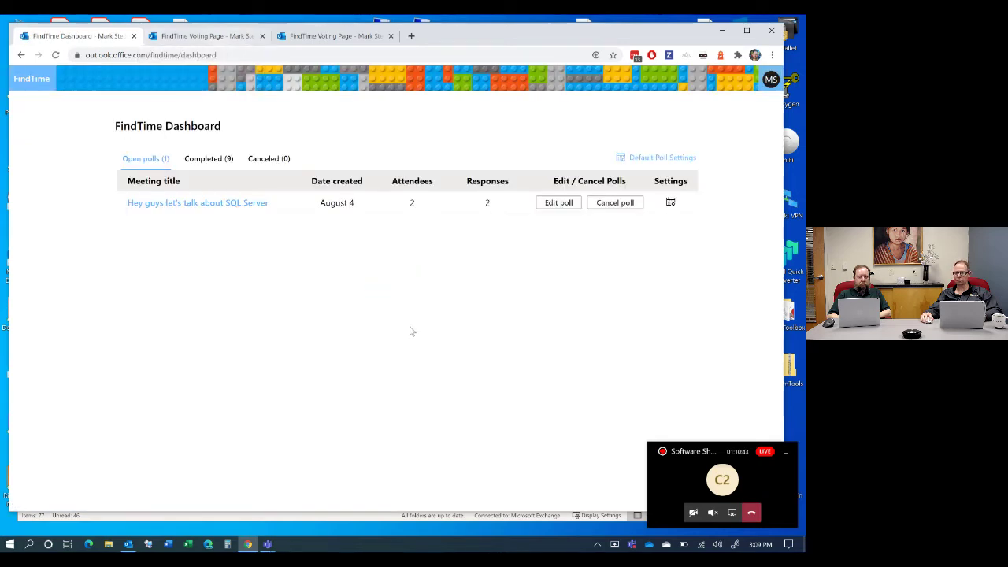
left_click(228, 204)
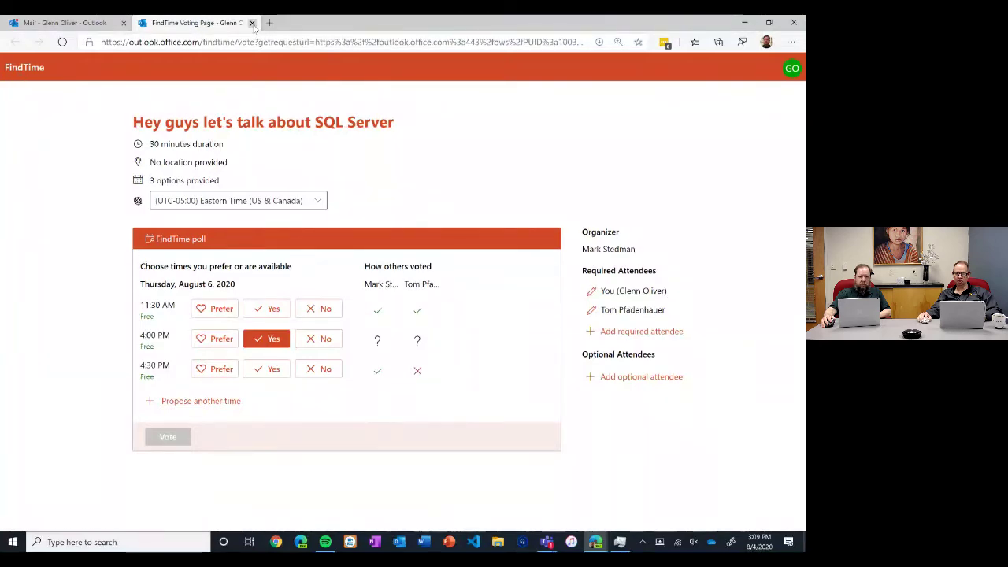
Step: In the attendee's web mailbox, close the old voting page and reminders, and open the voting page from the 3:07 PM additional time choices email
left_click(252, 22)
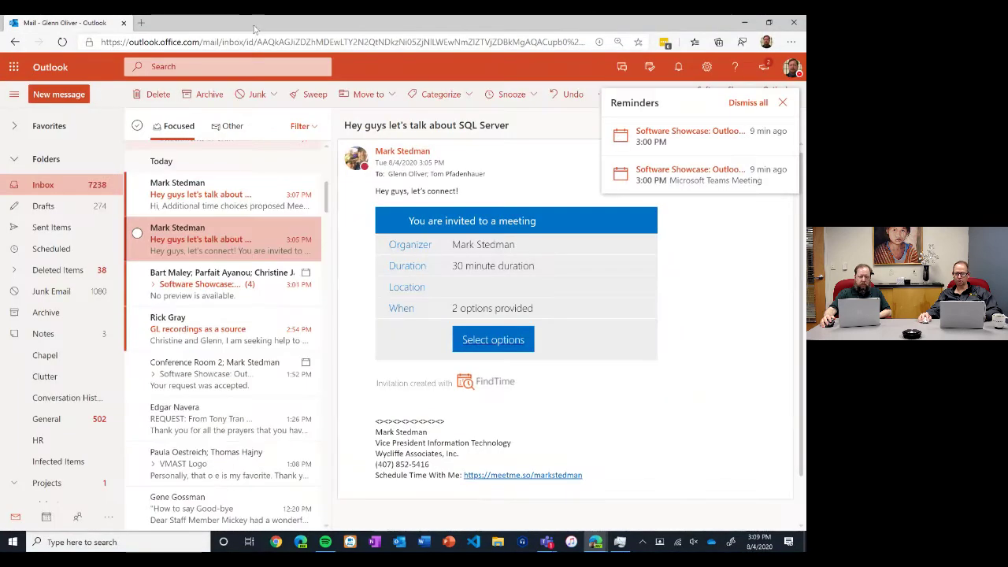
left_click(219, 197)
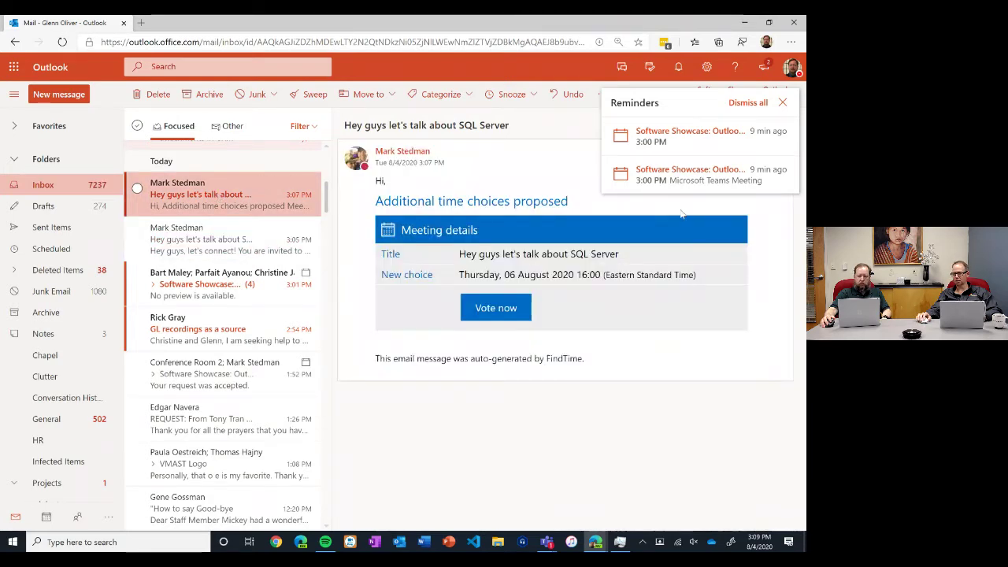
left_click(782, 102)
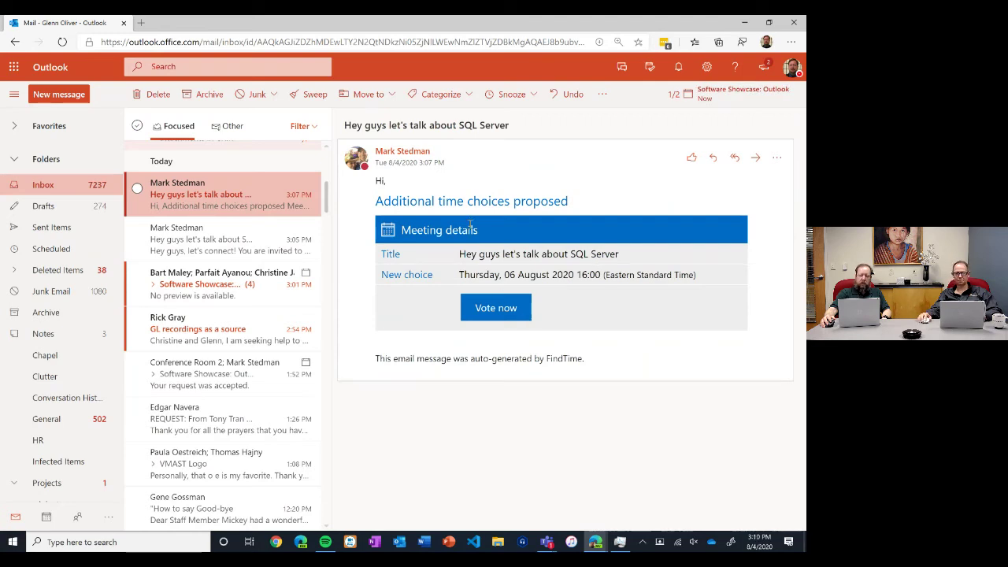
left_click(494, 308)
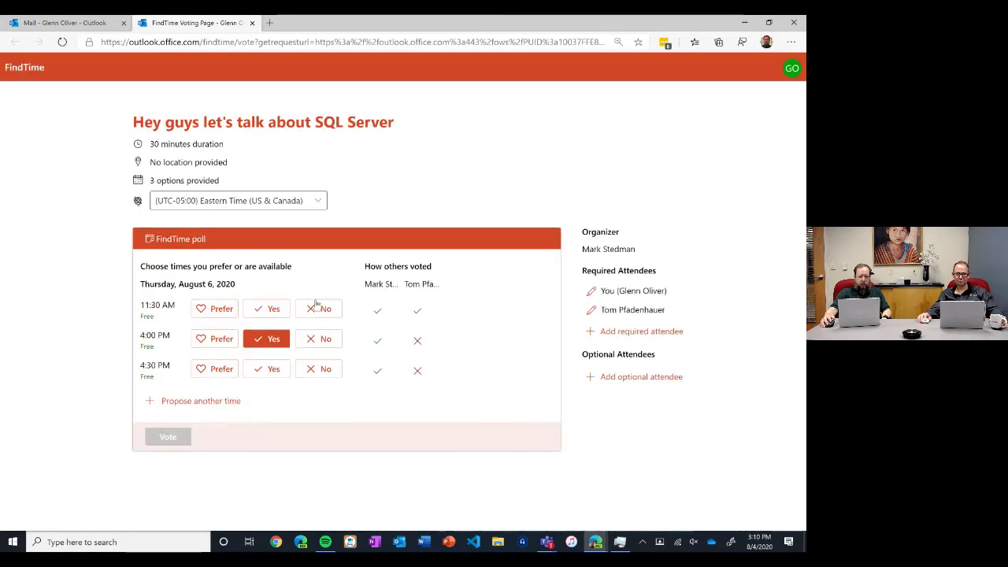
Step: Vote Yes for 11:30 AM and No for 4:30 PM, keeping Yes for 4:00 PM, and submit the attendee's votes
left_click(273, 309)
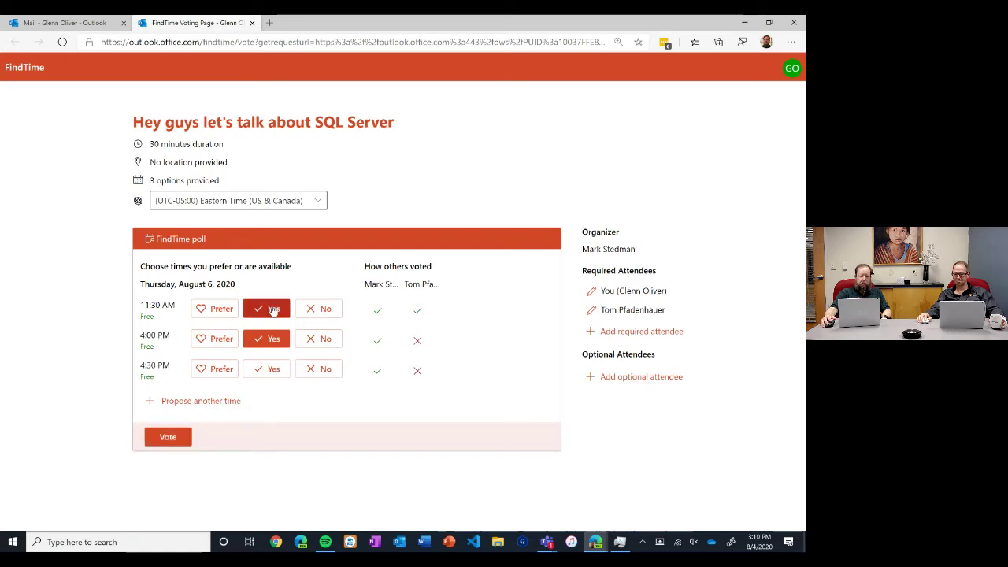
left_click(168, 439)
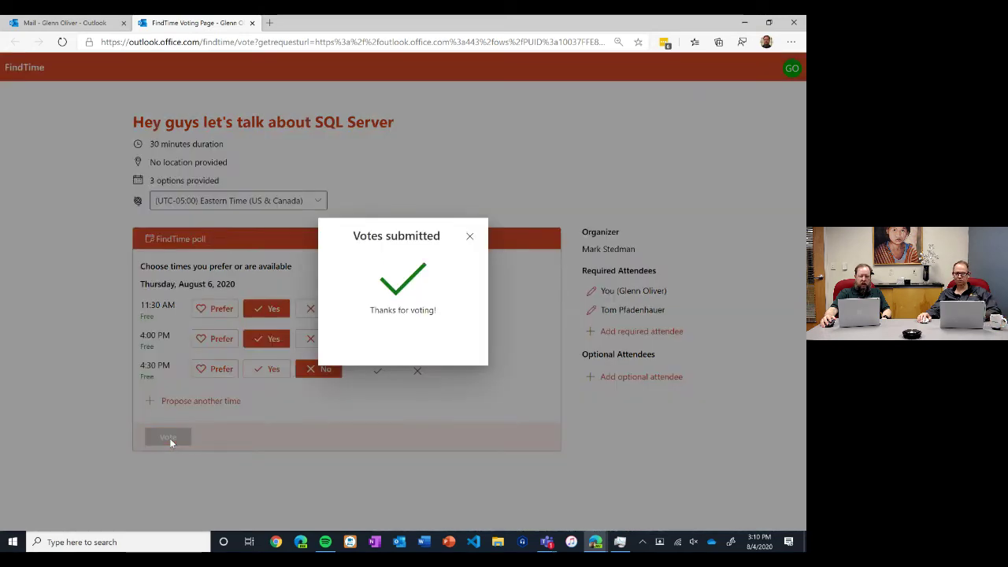
left_click(470, 237)
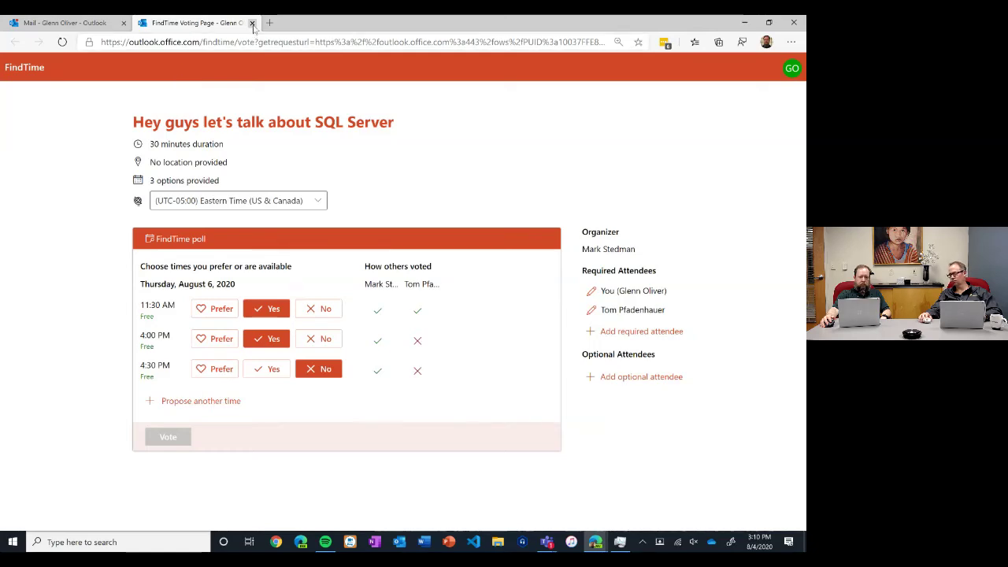
Step: Close the voting page and accept the SQL Server meeting invitation for Thu 8/6 11:30 AM - 12:00 PM, notifying the organizer
left_click(252, 23)
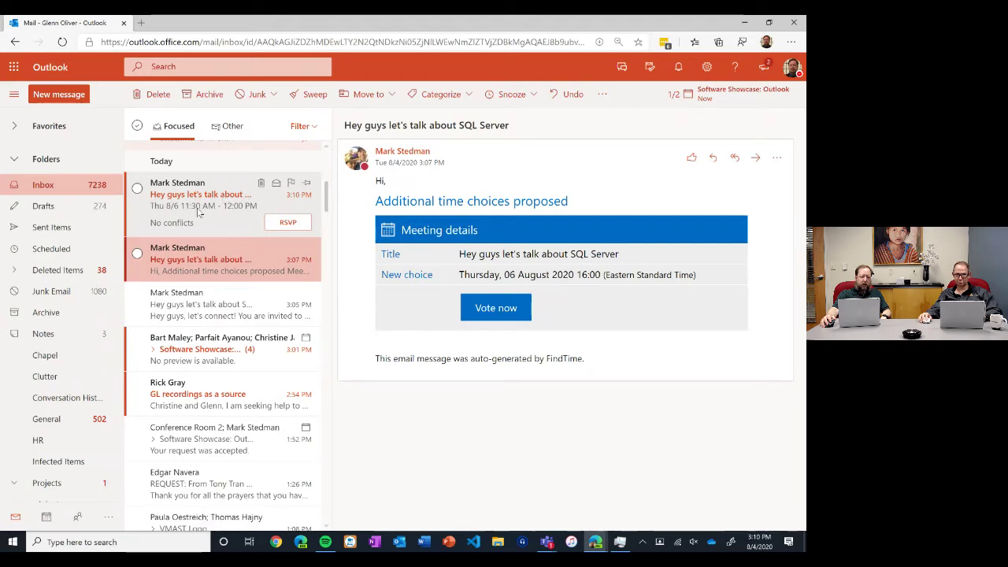
left_click(288, 224)
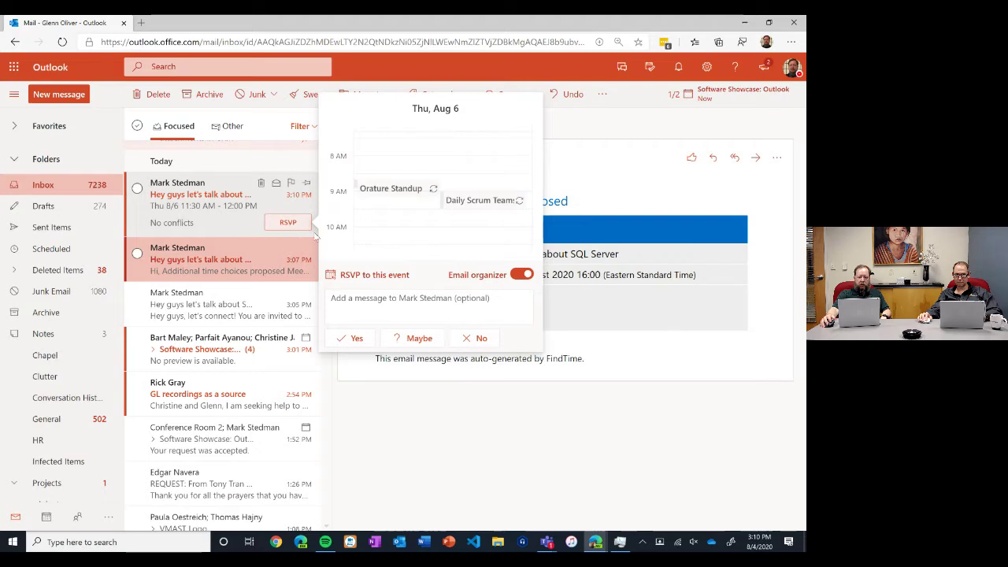
left_click(365, 345)
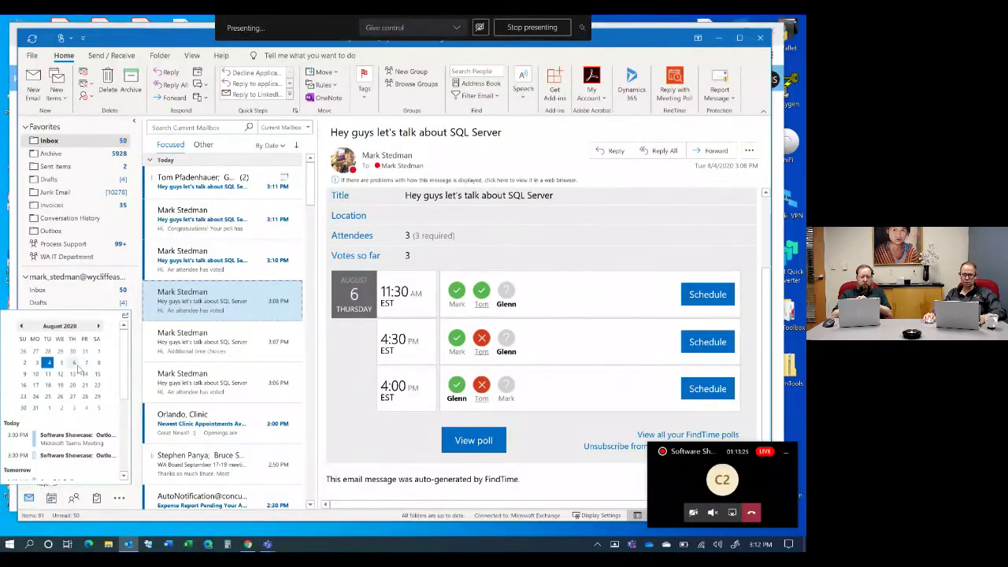
Step: In the organizer's desktop Outlook, check the calendar preview for August 6, 2020 and open the 11:30 AM SQL Server meeting
left_click(74, 363)
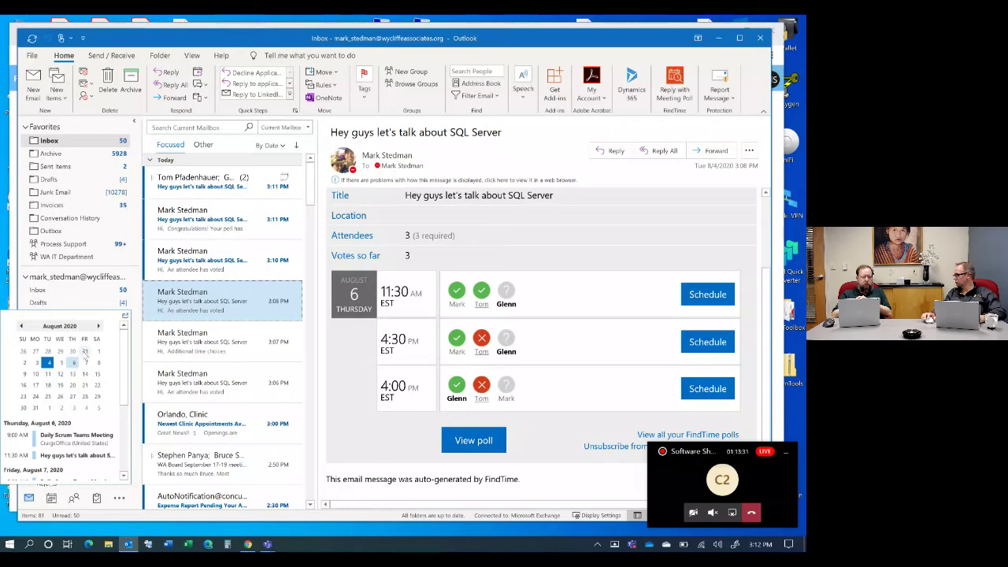
left_click(66, 456)
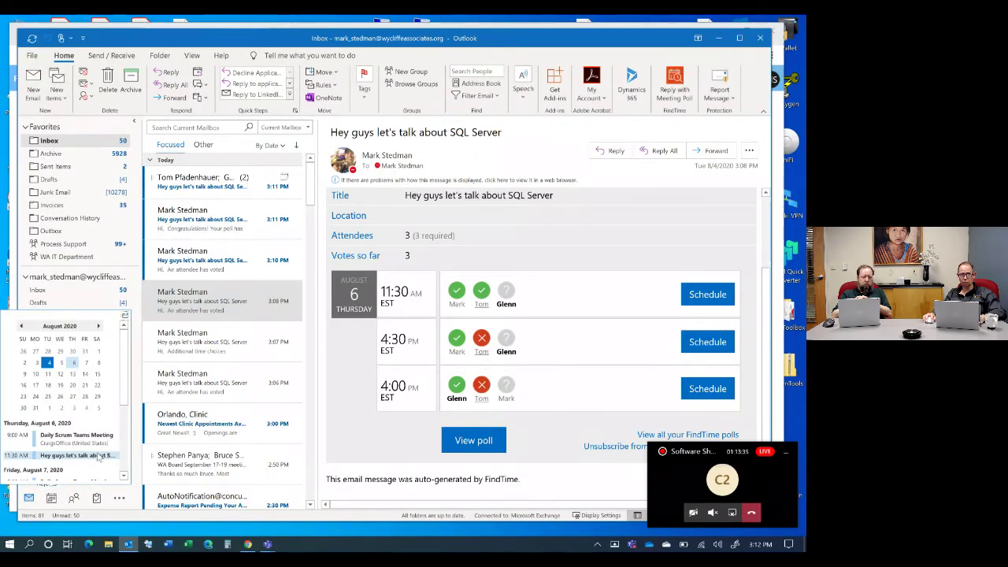
double_click(81, 457)
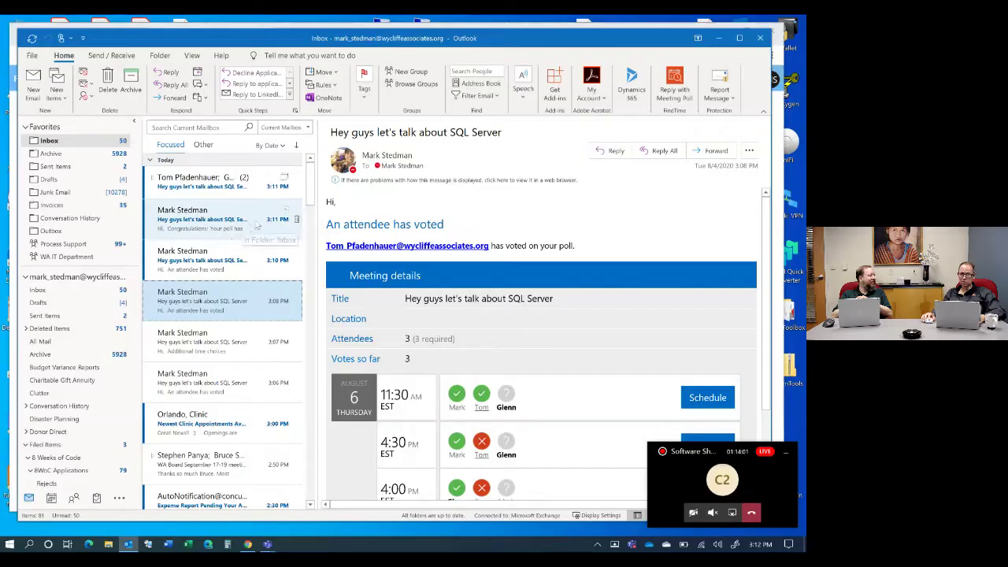
left_click(733, 100)
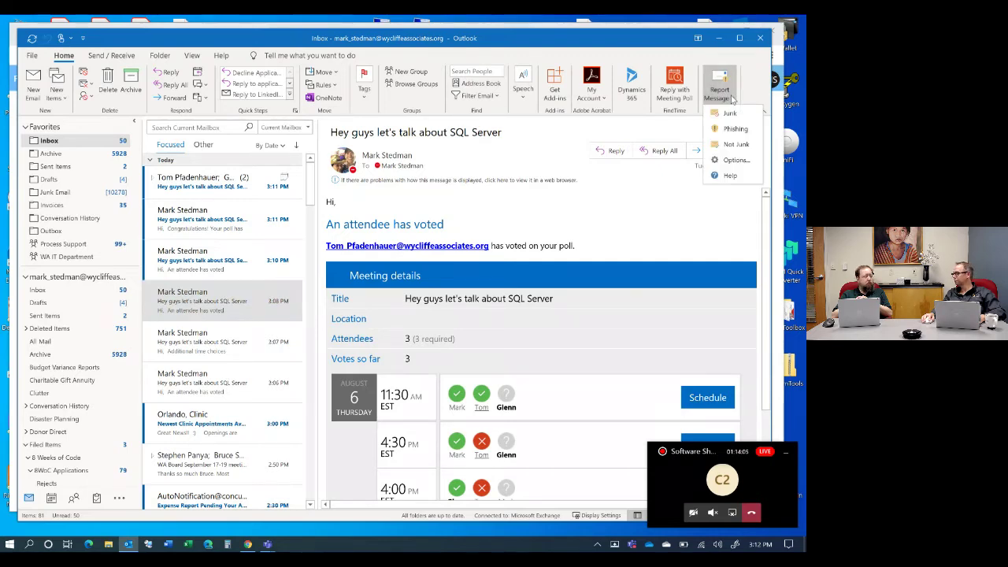
left_click(731, 99)
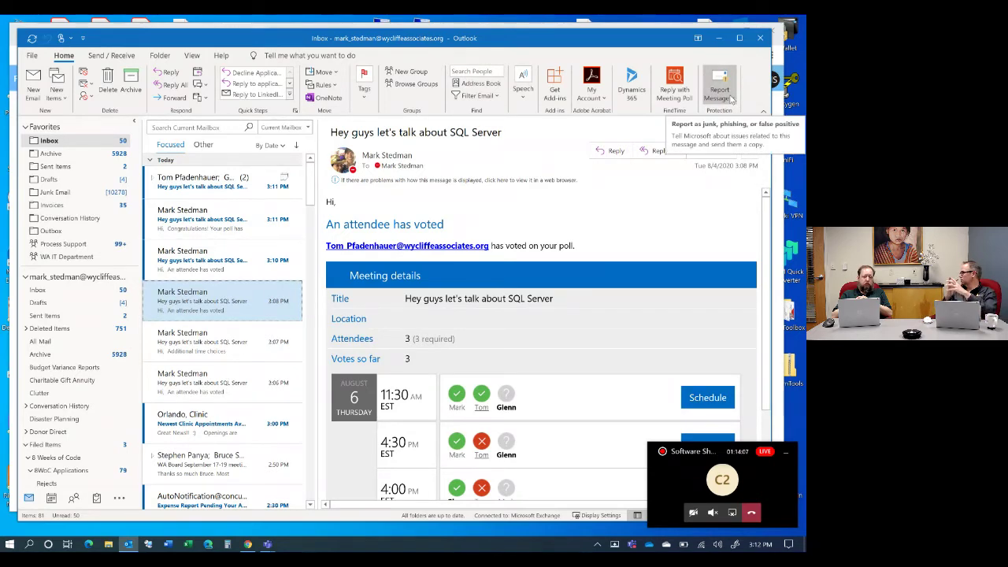